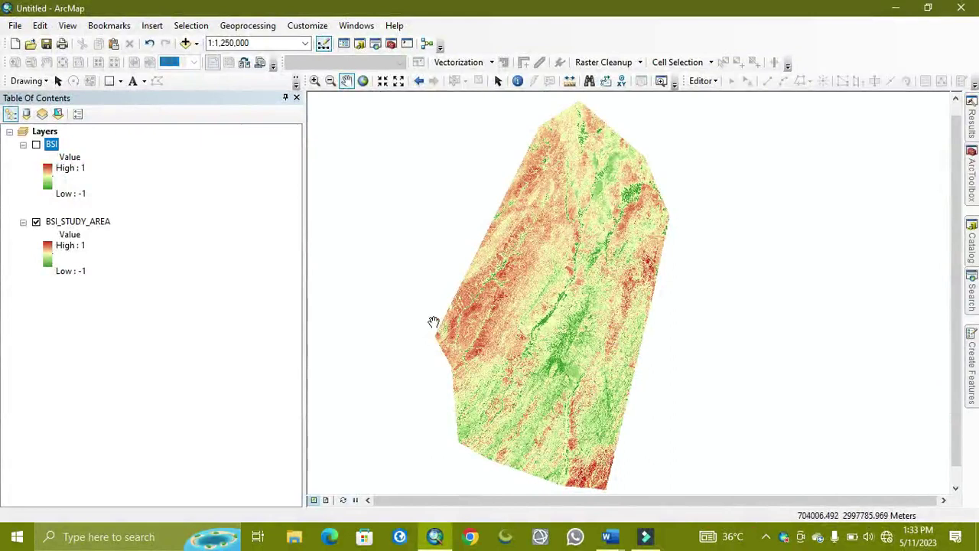
Show the previews of the open Word documents from the taskbar.
{"action": "left_click", "coordinate": [615, 538]}
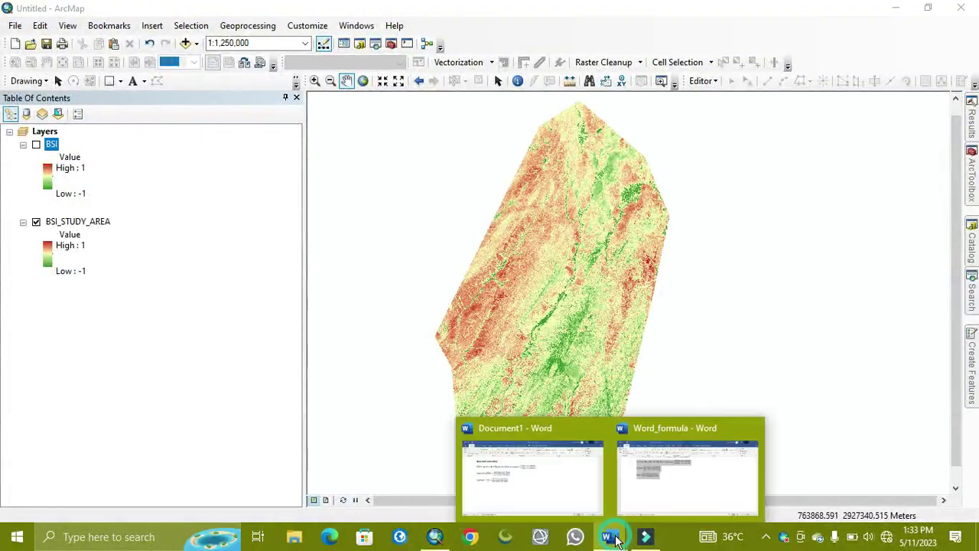
Bring up the Bare Soil Index document and inspect the BSI equation with its ETM and OLI versions.
{"action": "left_click", "coordinate": [581, 498]}
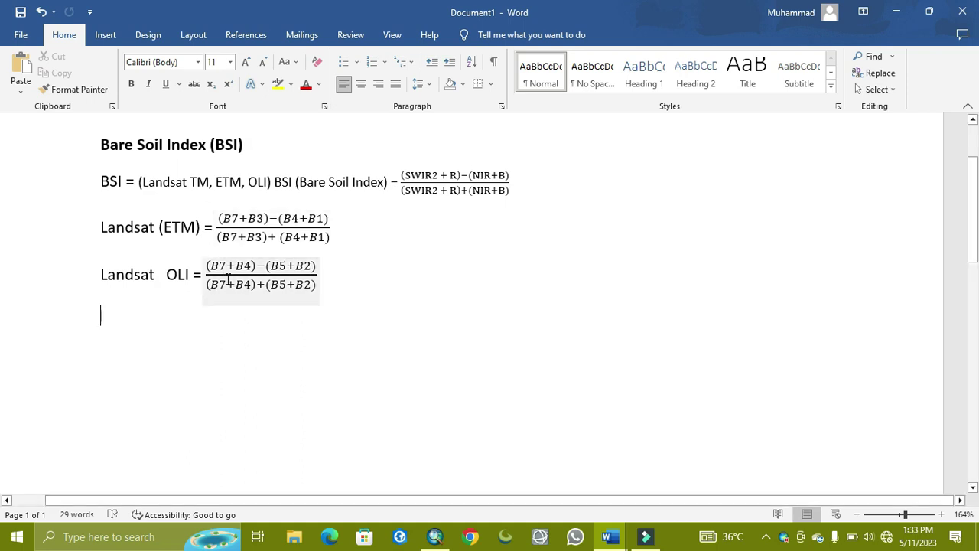
{"action": "key", "text": "alt"}
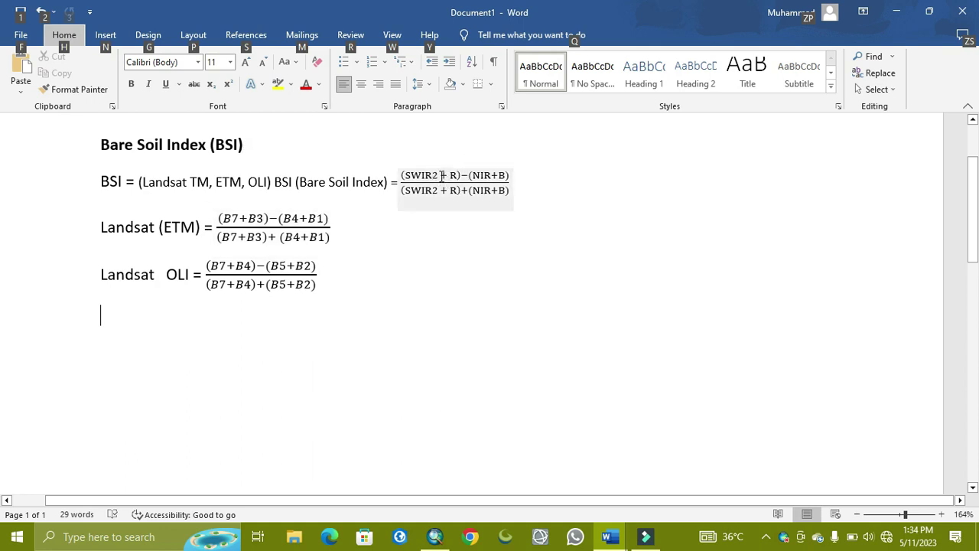
{"action": "left_click", "coordinate": [434, 176]}
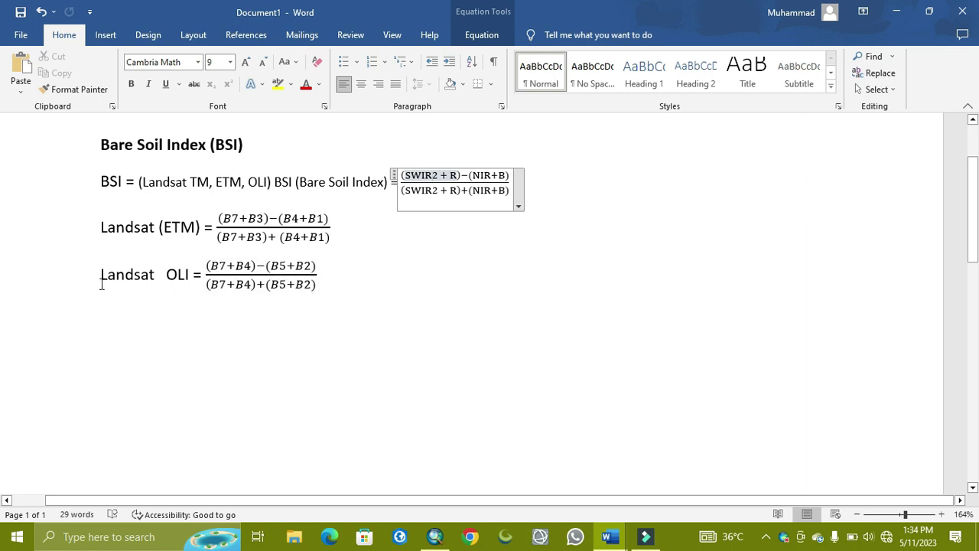
Minimize Word, turn on the BSI layer, hide BSI_STUDY_AREA, and open the Add Data options.
{"action": "left_click", "coordinate": [896, 11]}
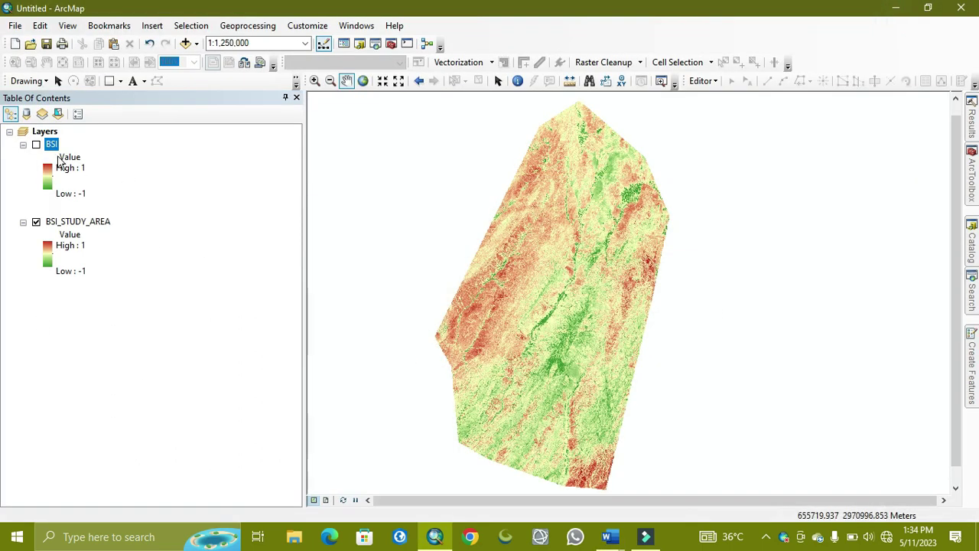
{"action": "left_click", "coordinate": [36, 145]}
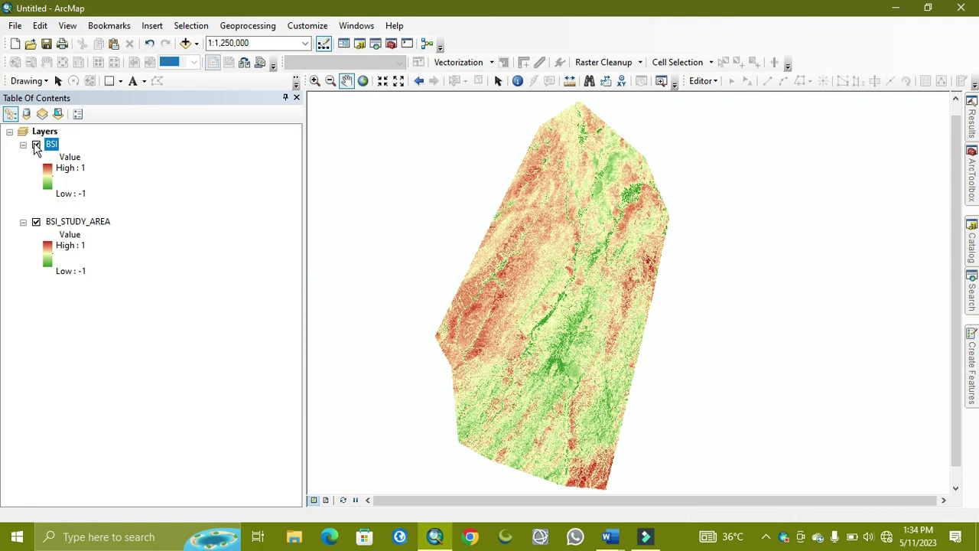
{"action": "left_click", "coordinate": [35, 223]}
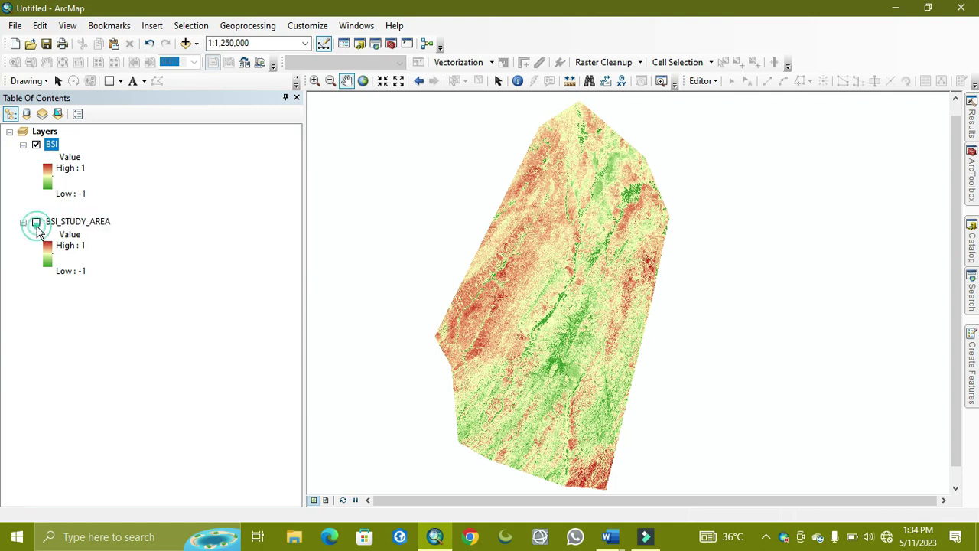
{"action": "mouse_move", "coordinate": [564, 322]}
{"action": "left_mouse_down"}
{"action": "mouse_move", "coordinate": [562, 289]}
{"action": "mouse_move", "coordinate": [564, 323]}
{"action": "left_mouse_up"}
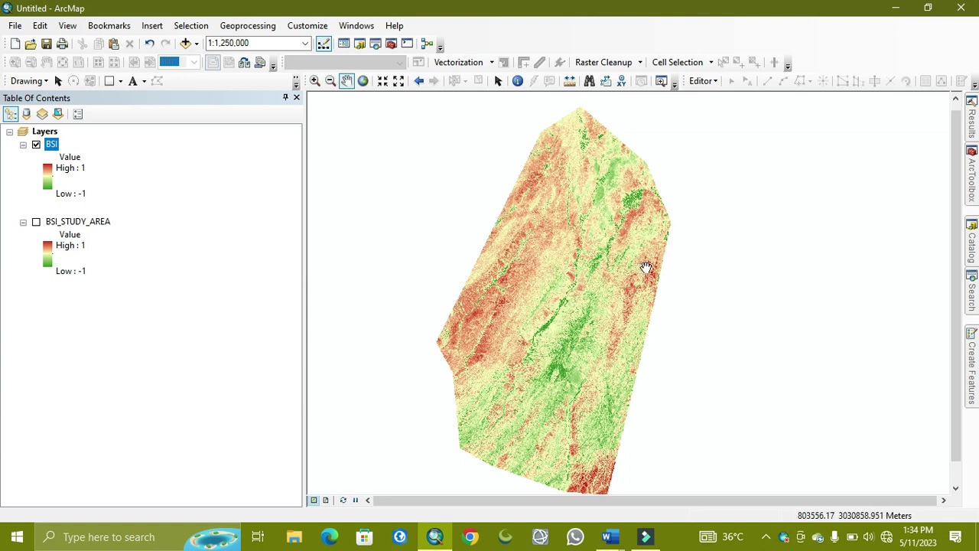
{"action": "mouse_move", "coordinate": [965, 297]}
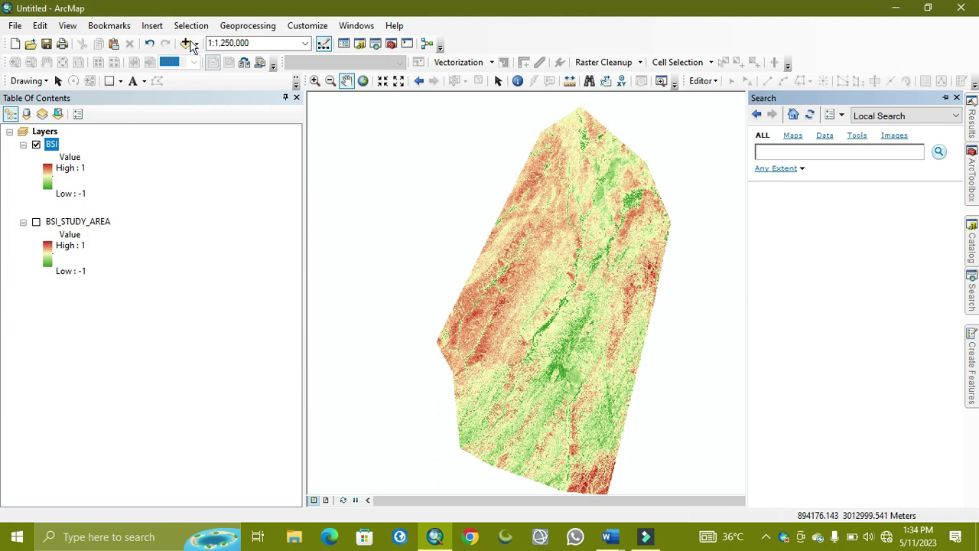
{"action": "left_click", "coordinate": [197, 45]}
Select Band_7, Band_5, Band_2 and Band_4 in Add Data, rechecking the Word formula midway, and add them.
{"action": "left_click", "coordinate": [211, 58]}
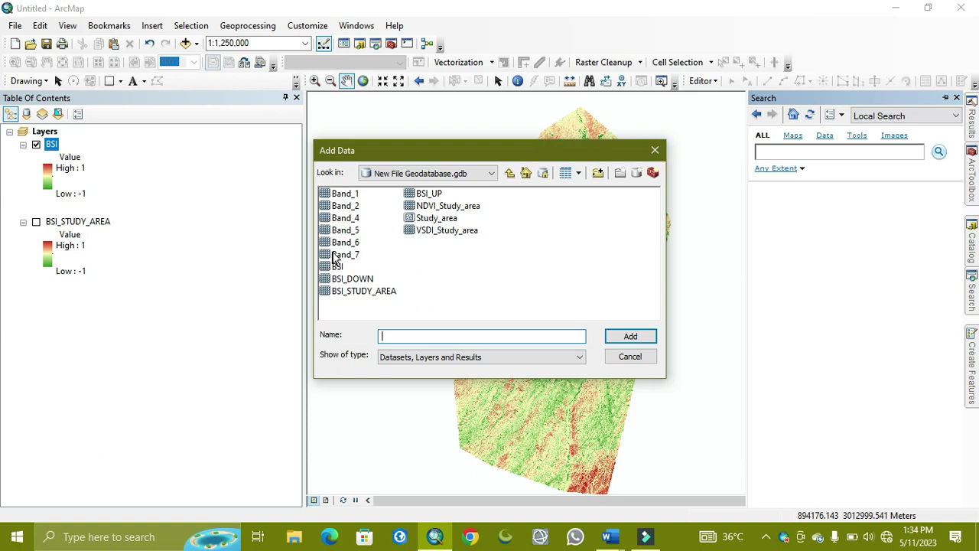
{"action": "left_click", "coordinate": [345, 255]}
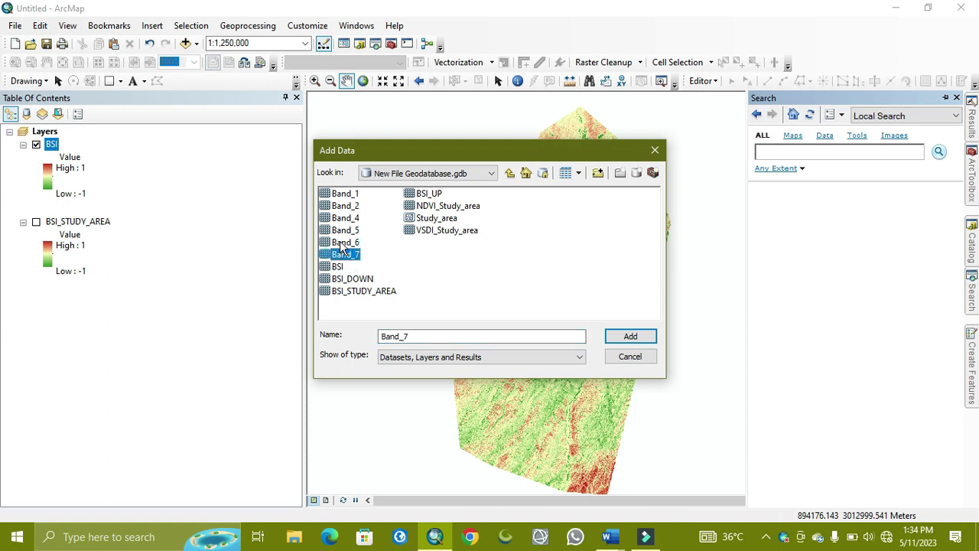
{"action": "left_click", "coordinate": [345, 230], "text": "ctrl"}
{"action": "left_click", "coordinate": [346, 206], "text": "ctrl"}
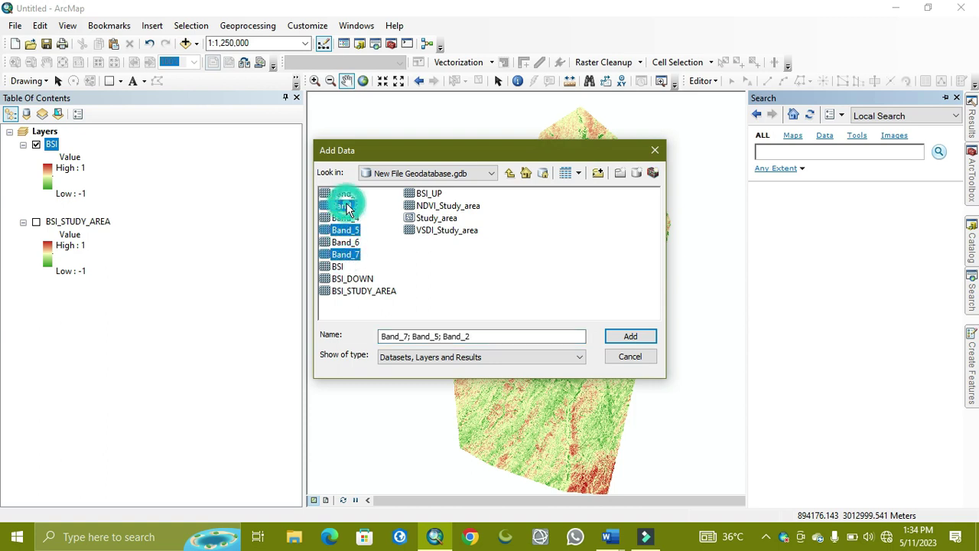
{"action": "left_click", "coordinate": [645, 538]}
{"action": "mouse_move", "coordinate": [608, 536]}
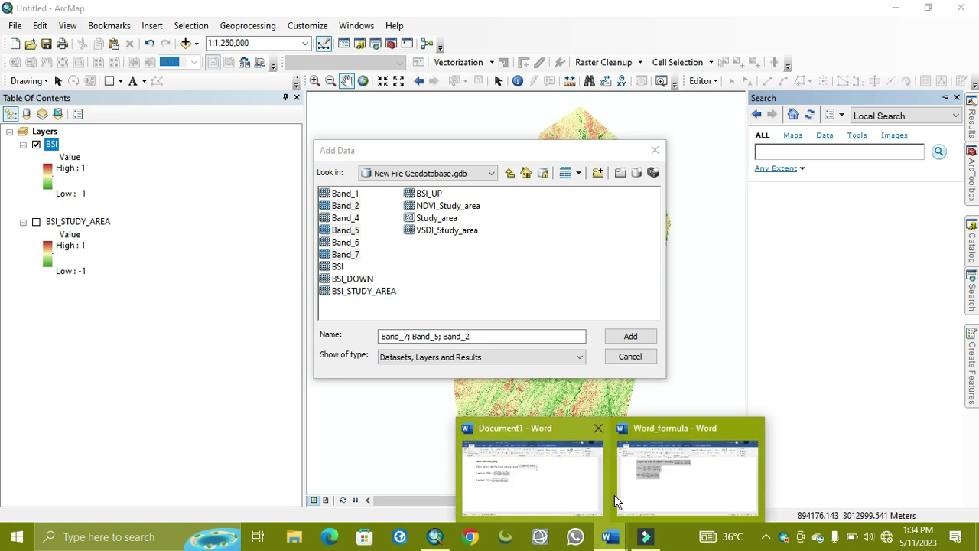
{"action": "left_click", "coordinate": [562, 469]}
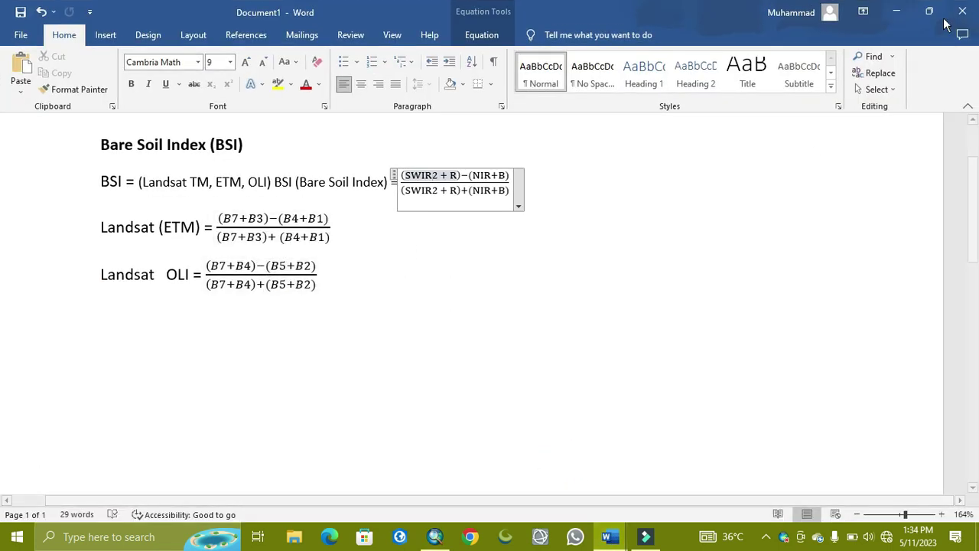
{"action": "left_click", "coordinate": [896, 11]}
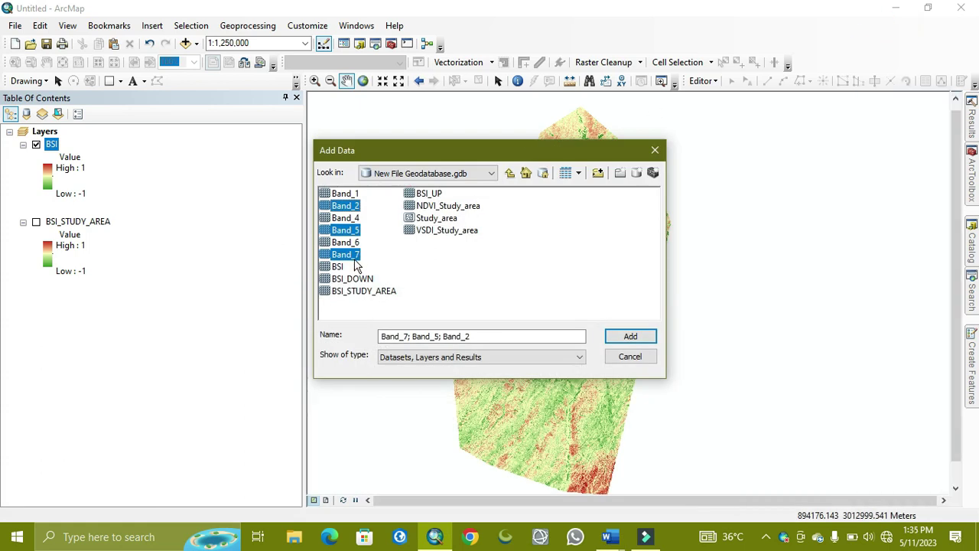
{"action": "left_click", "coordinate": [354, 218], "text": "ctrl"}
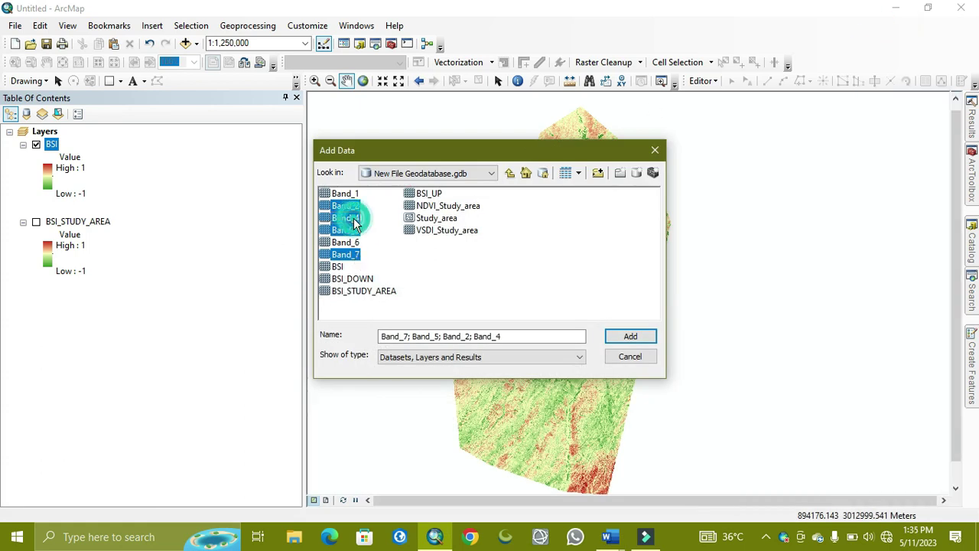
{"action": "left_click", "coordinate": [633, 335]}
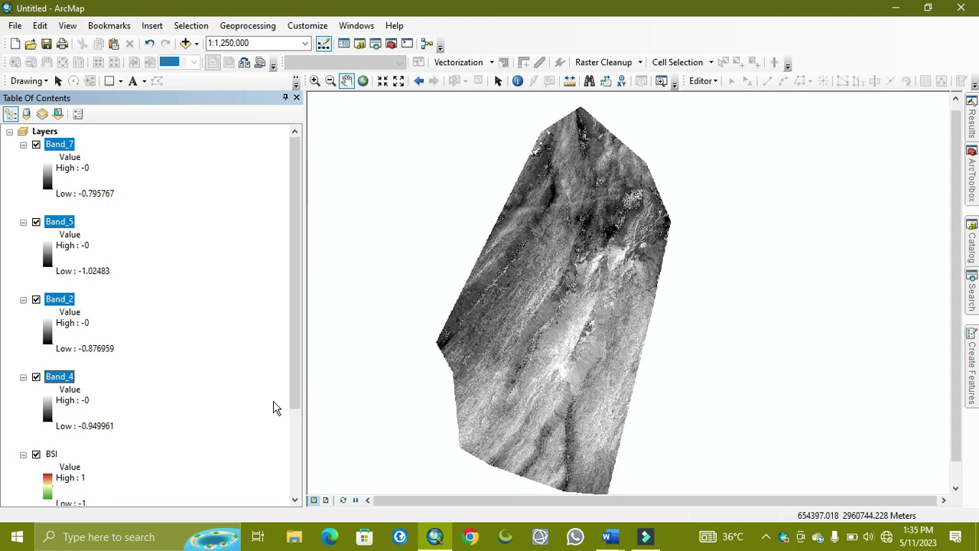
Search for 'raste' in the Search window and open the Raster Calculator (Spatial Analyst) tool.
{"action": "left_click_drag", "start_coordinate": [299, 398], "coordinate": [299, 468]}
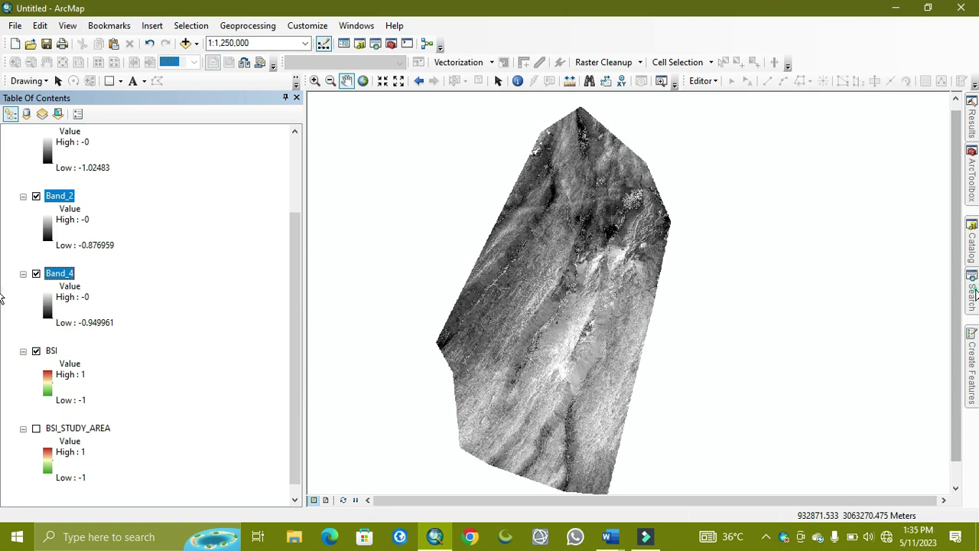
{"action": "left_click", "coordinate": [974, 293]}
{"action": "left_click", "coordinate": [783, 151]}
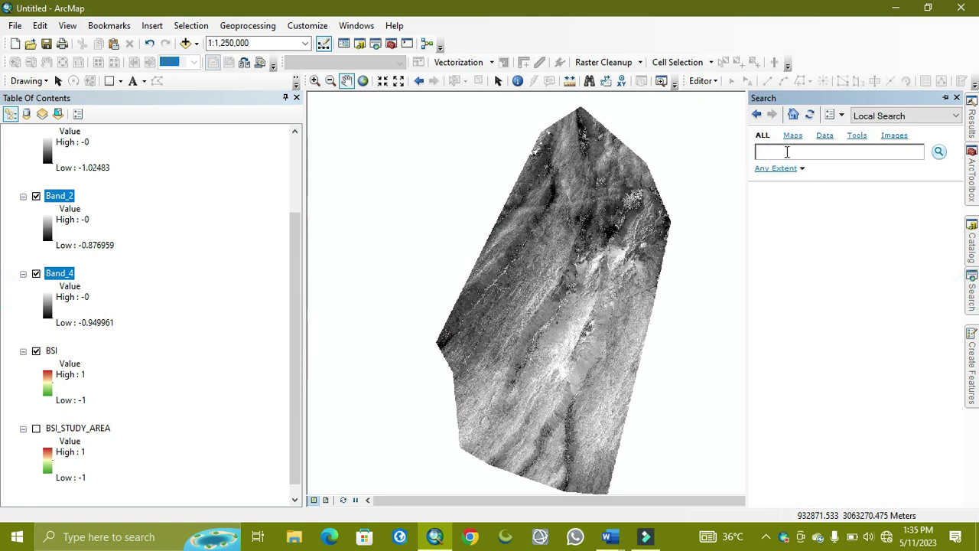
{"action": "type", "text": "raster calculator"}
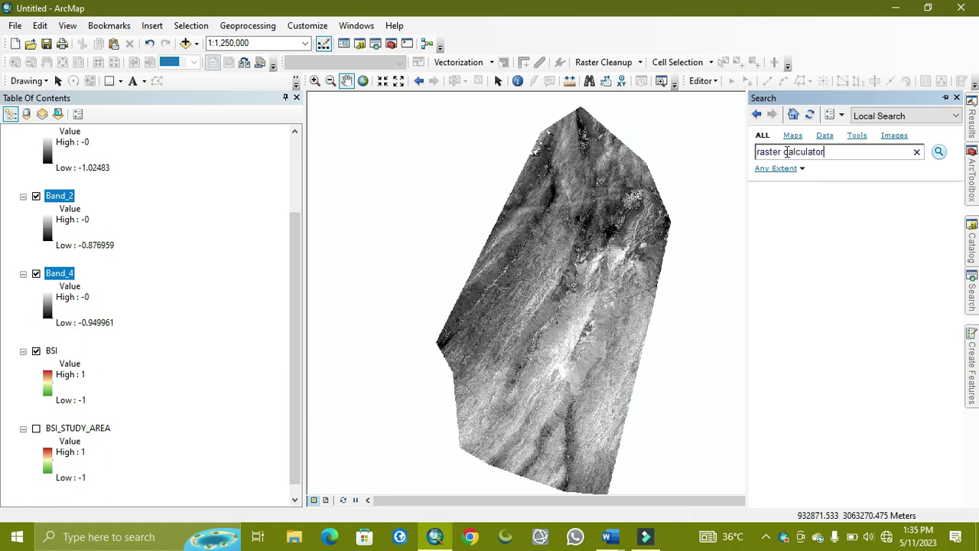
{"action": "key", "text": "Return"}
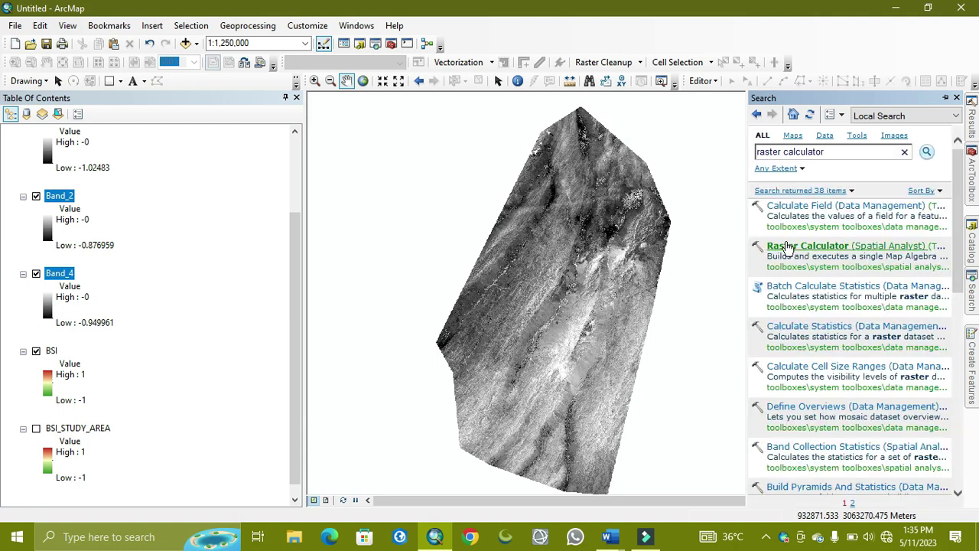
{"action": "left_click", "coordinate": [787, 243]}
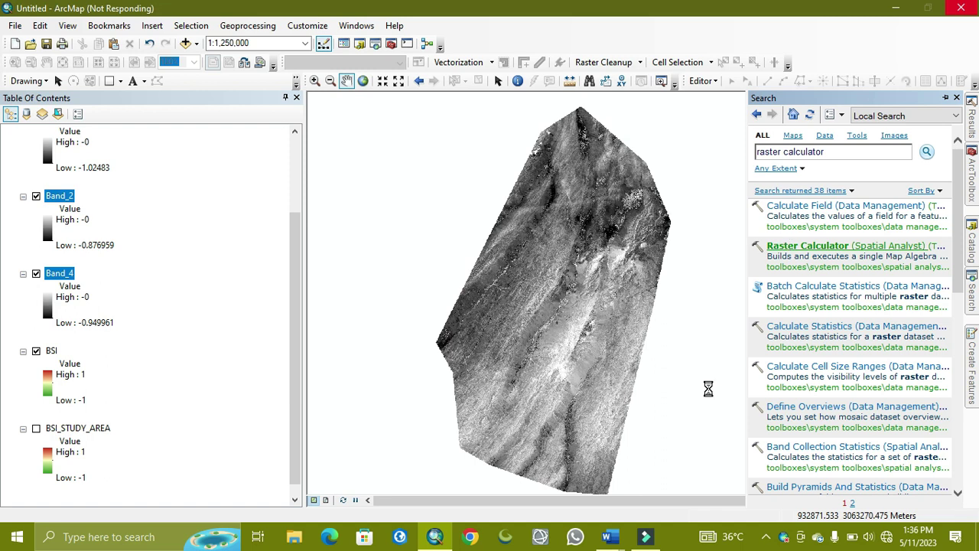
Recheck the BSI formula in Word, then return to the Raster Calculator window.
{"action": "mouse_move", "coordinate": [603, 539]}
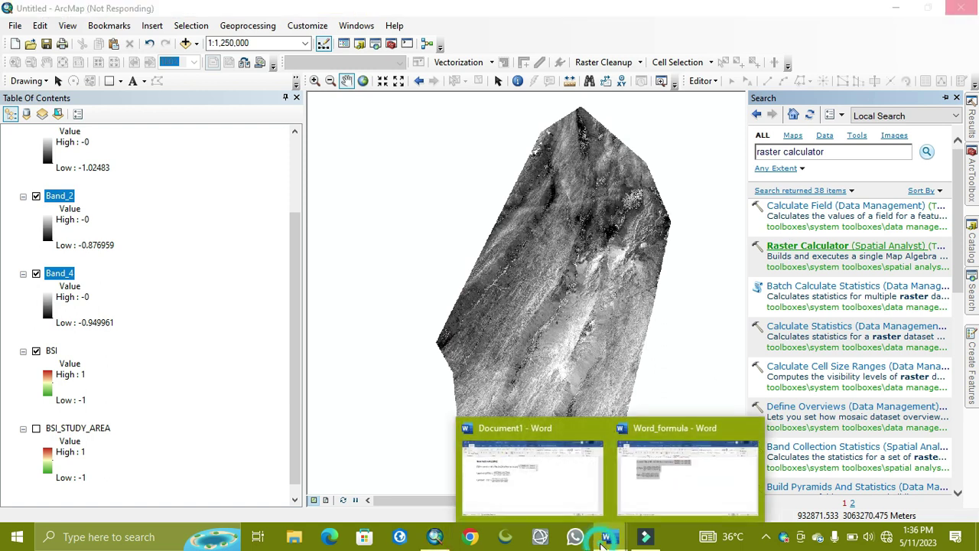
{"action": "left_click", "coordinate": [477, 498]}
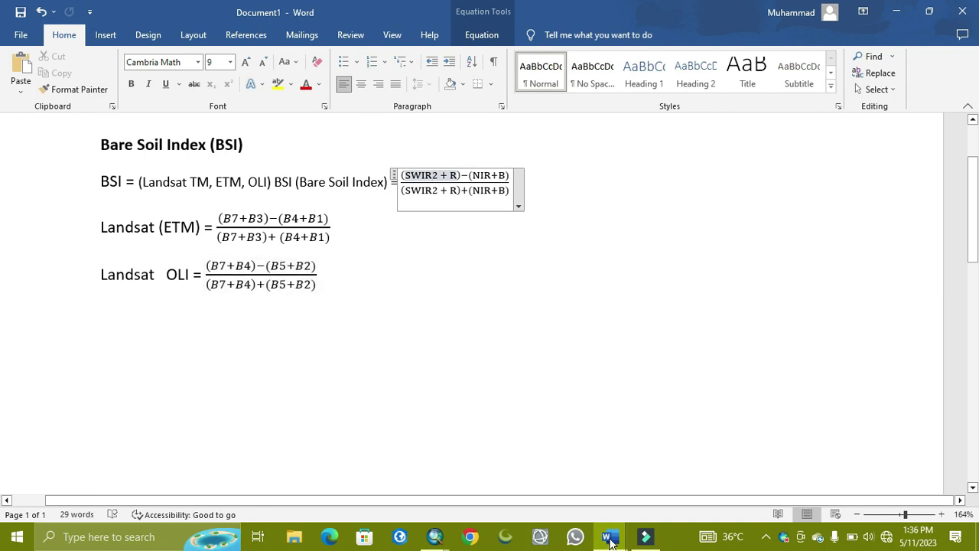
{"action": "left_click", "coordinate": [443, 545]}
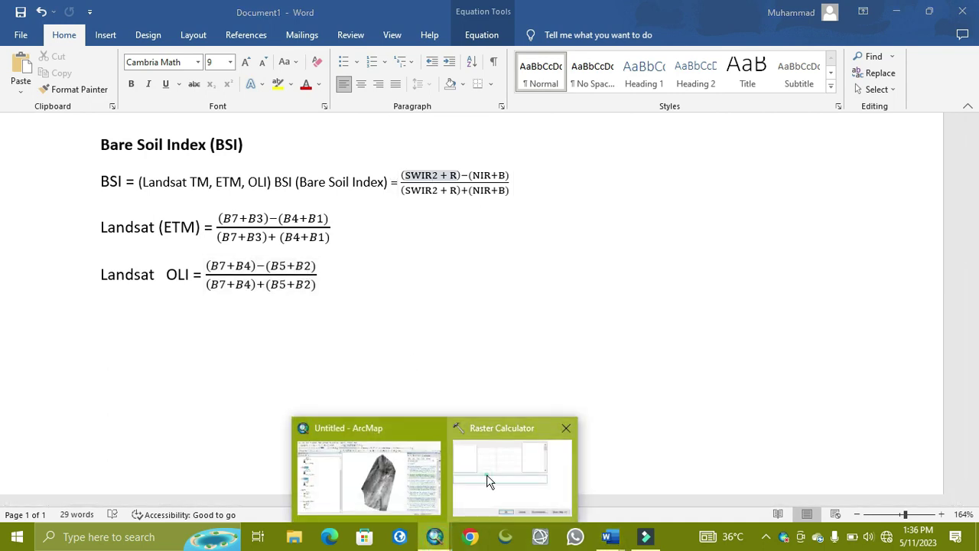
{"action": "left_click", "coordinate": [486, 474]}
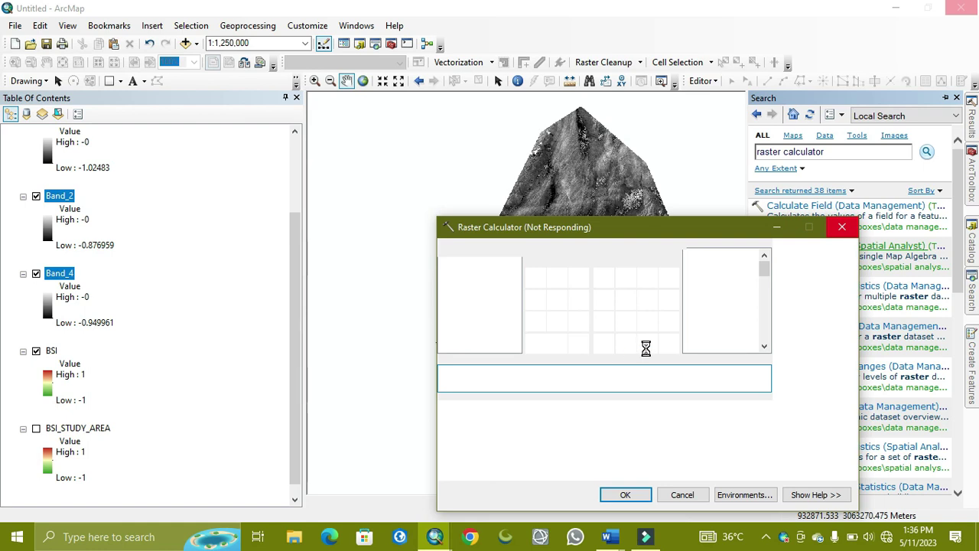
{"action": "left_click", "coordinate": [612, 540]}
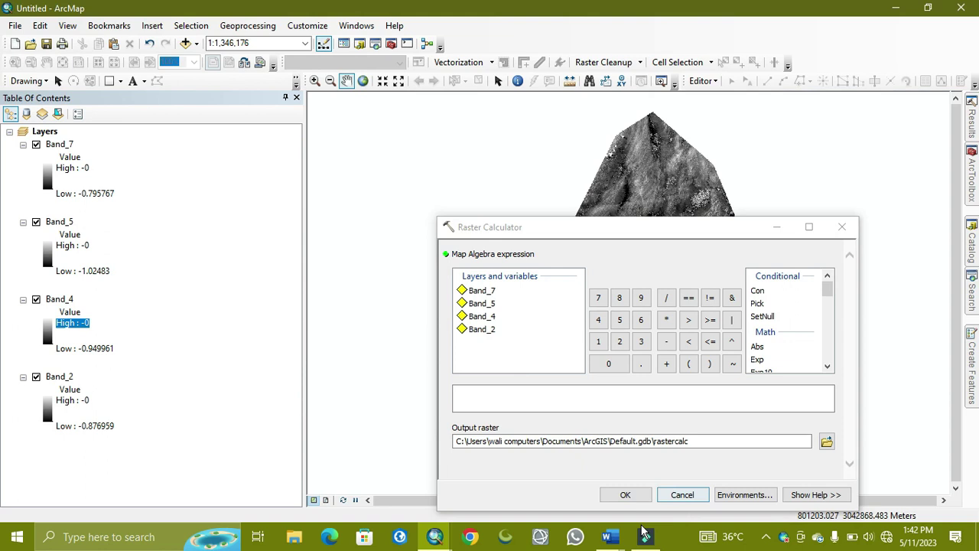
{"action": "mouse_move", "coordinate": [611, 540]}
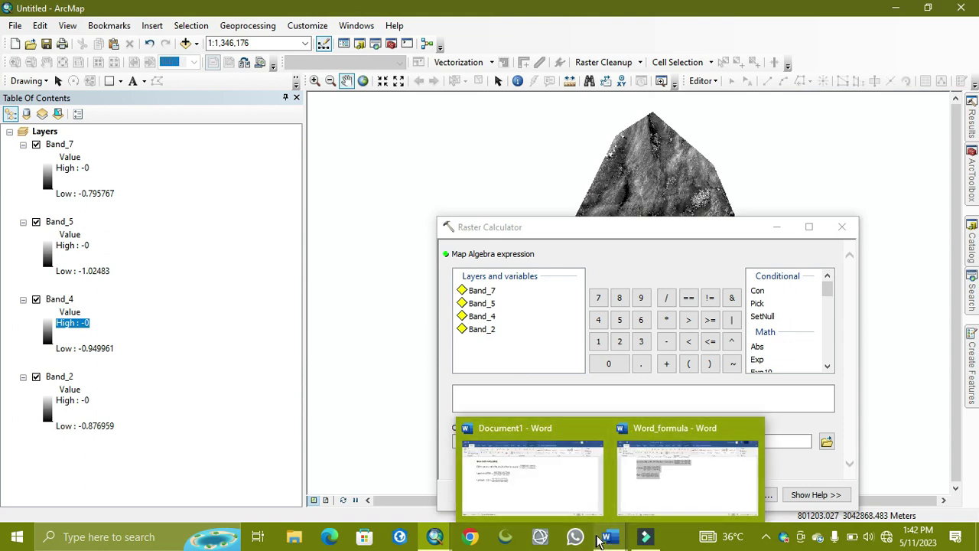
{"action": "left_click", "coordinate": [576, 512]}
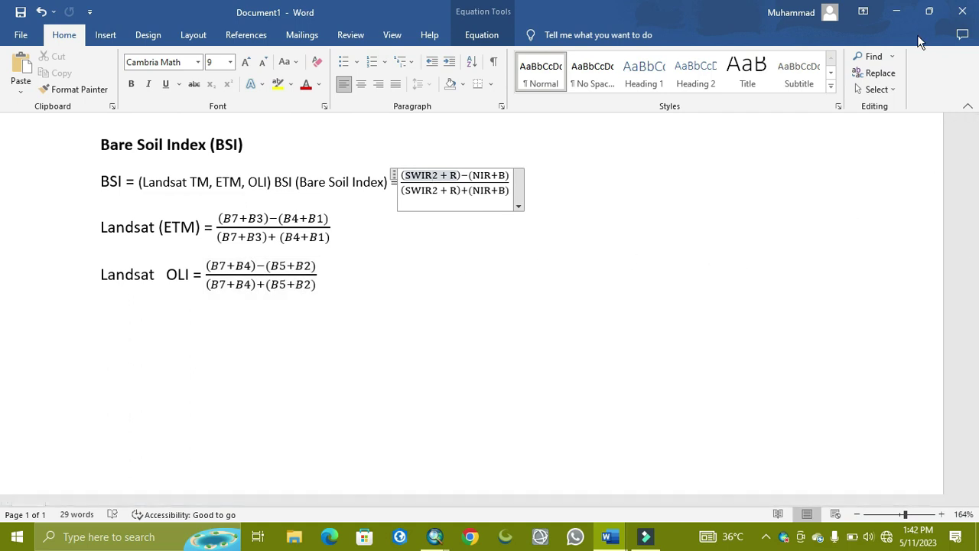
{"action": "left_click", "coordinate": [897, 12]}
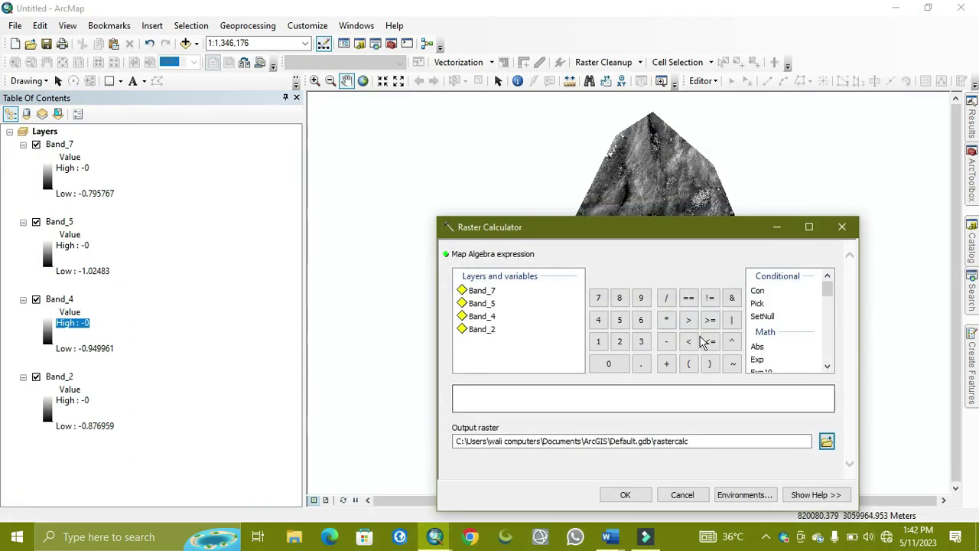
Begin the expression as Float("Band_7" + "Band_4".
{"action": "scroll", "coordinate": [800, 358], "scroll_direction": "down", "scroll_amount": 1}
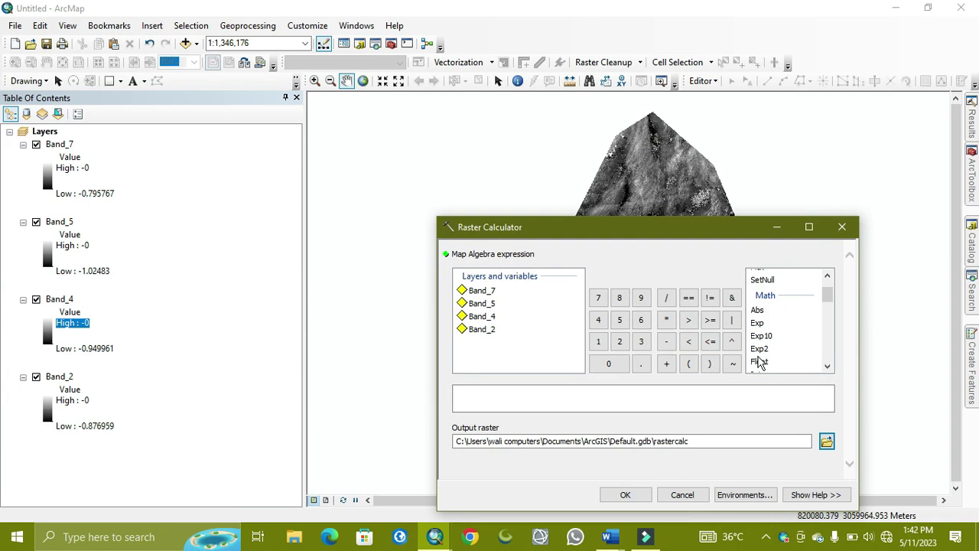
{"action": "double_click", "coordinate": [759, 361]}
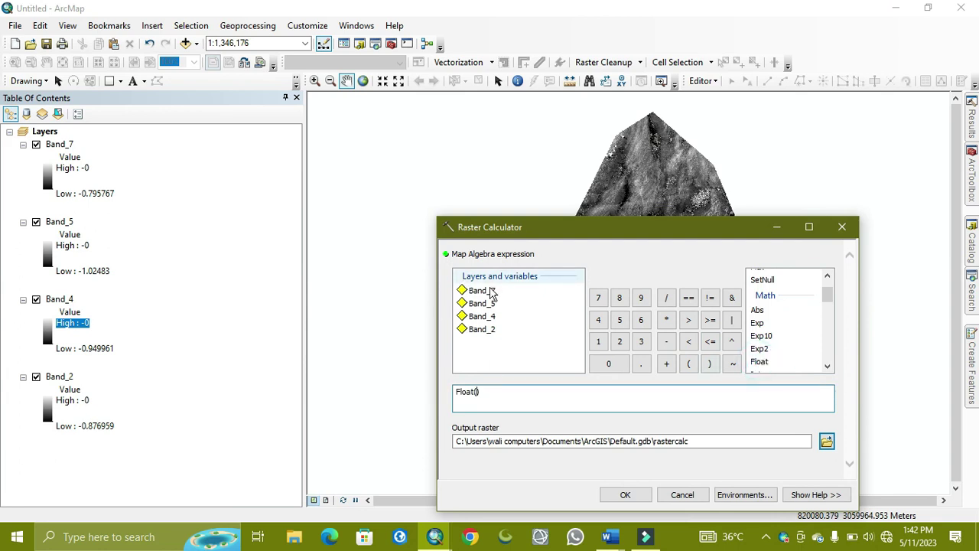
{"action": "double_click", "coordinate": [489, 291]}
{"action": "left_click", "coordinate": [667, 362]}
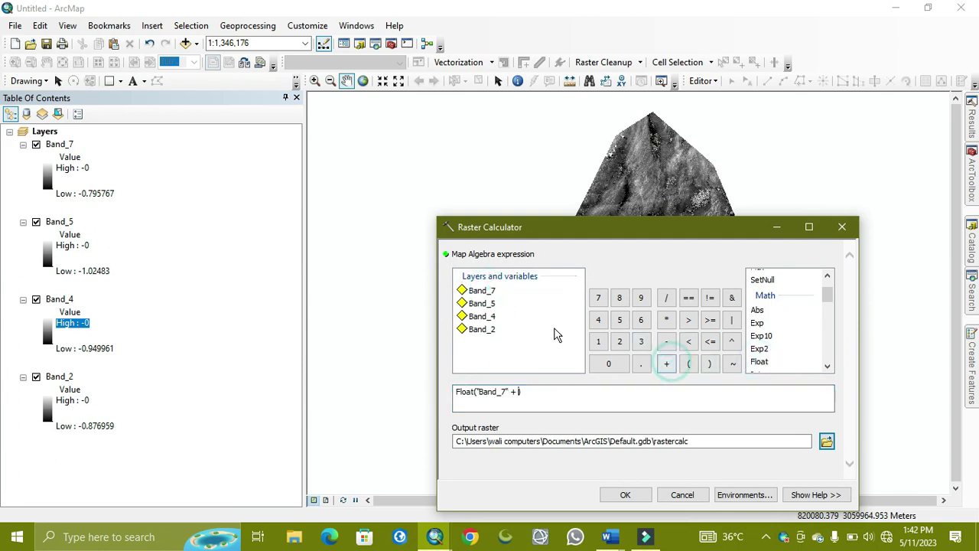
{"action": "left_click", "coordinate": [493, 320]}
{"action": "double_click", "coordinate": [494, 319]}
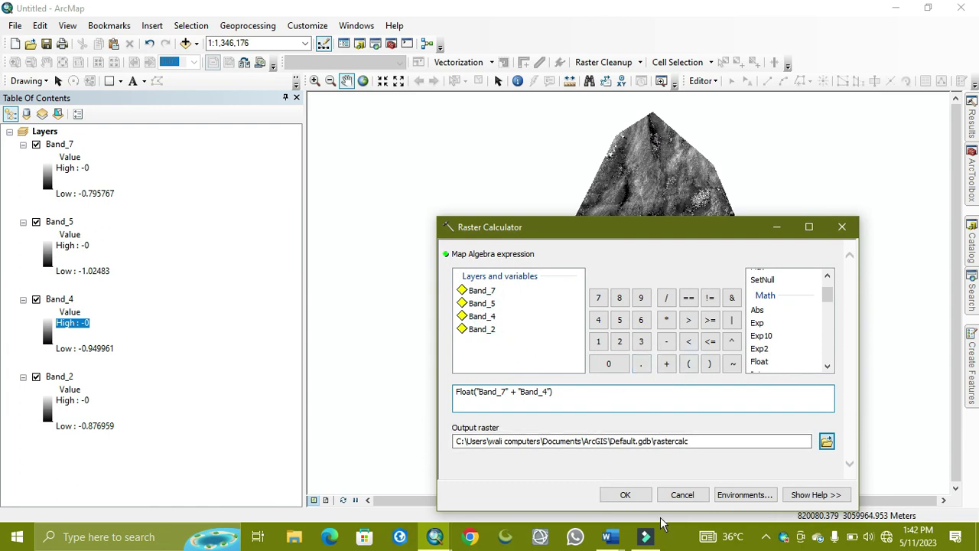
Recheck the BSI formula in Word, then append - "Band_5" to the expression.
{"action": "left_click", "coordinate": [609, 536]}
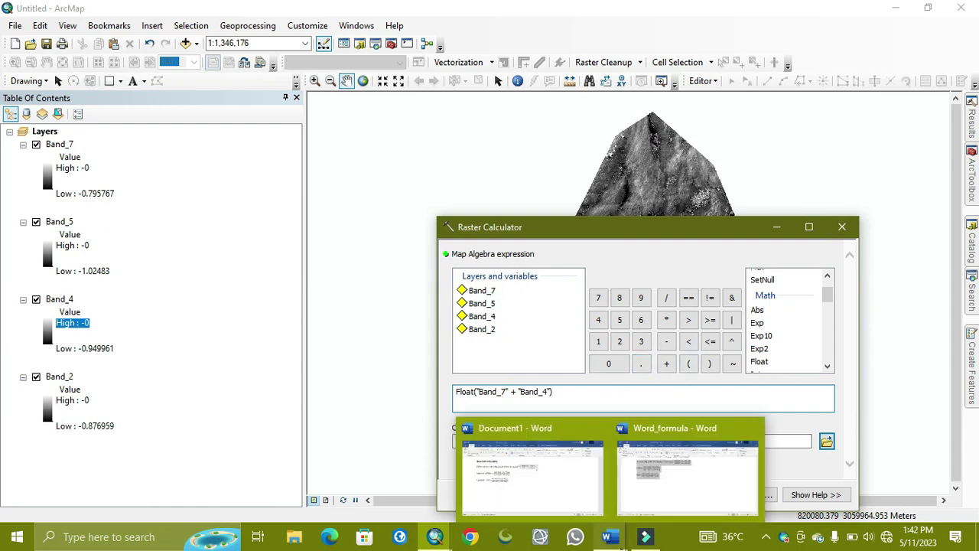
{"action": "left_click", "coordinate": [538, 493]}
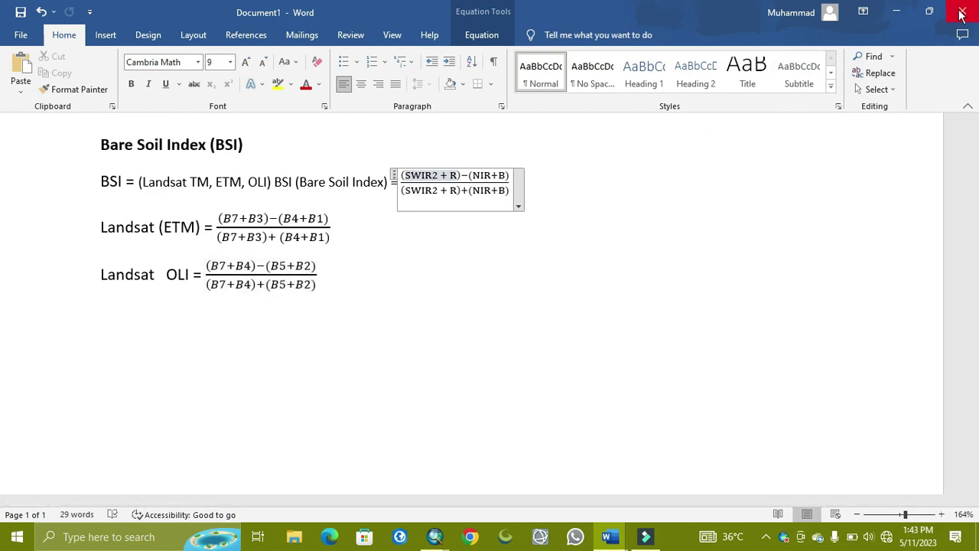
{"action": "left_click", "coordinate": [899, 13]}
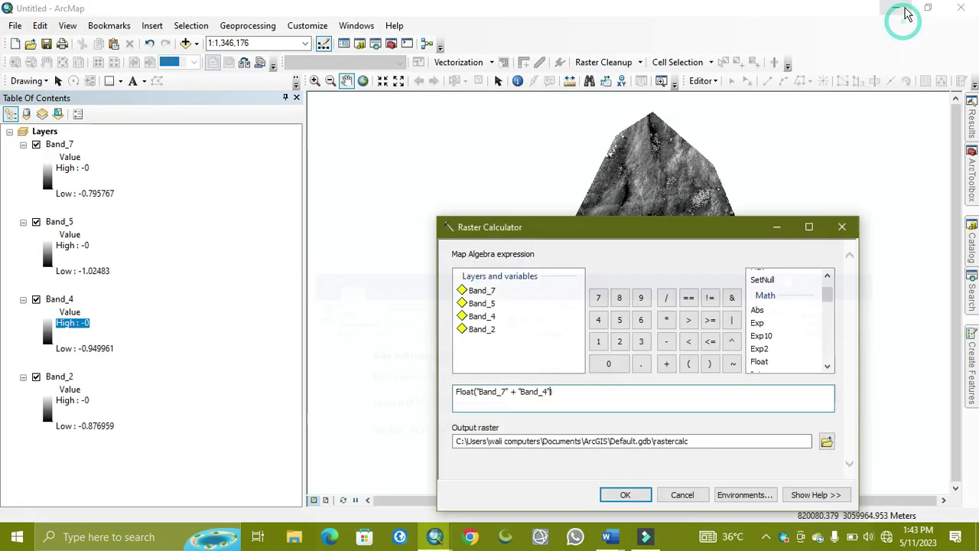
{"action": "left_click", "coordinate": [667, 341]}
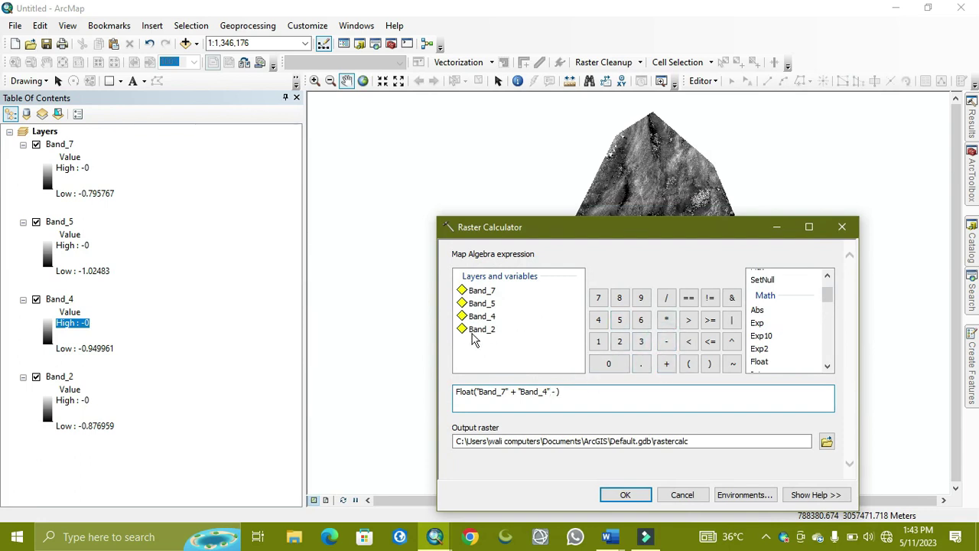
{"action": "double_click", "coordinate": [491, 305]}
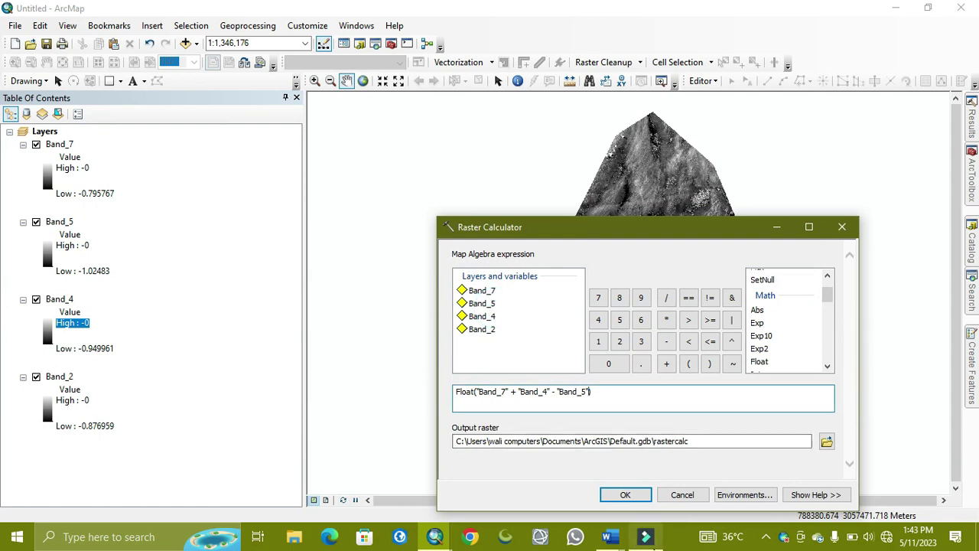
{"action": "mouse_move", "coordinate": [647, 538]}
{"action": "left_click", "coordinate": [610, 536]}
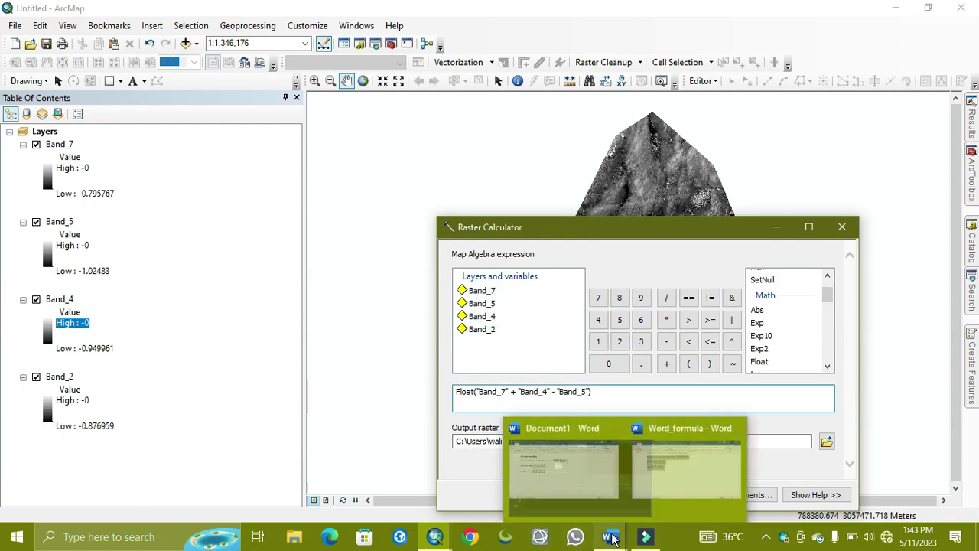
{"action": "left_click", "coordinate": [546, 490]}
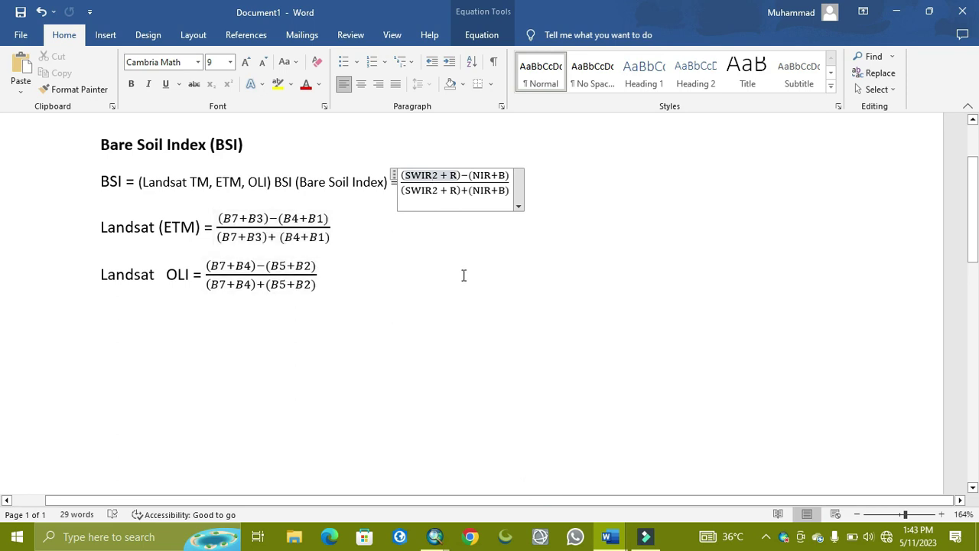
{"action": "left_click", "coordinate": [900, 16]}
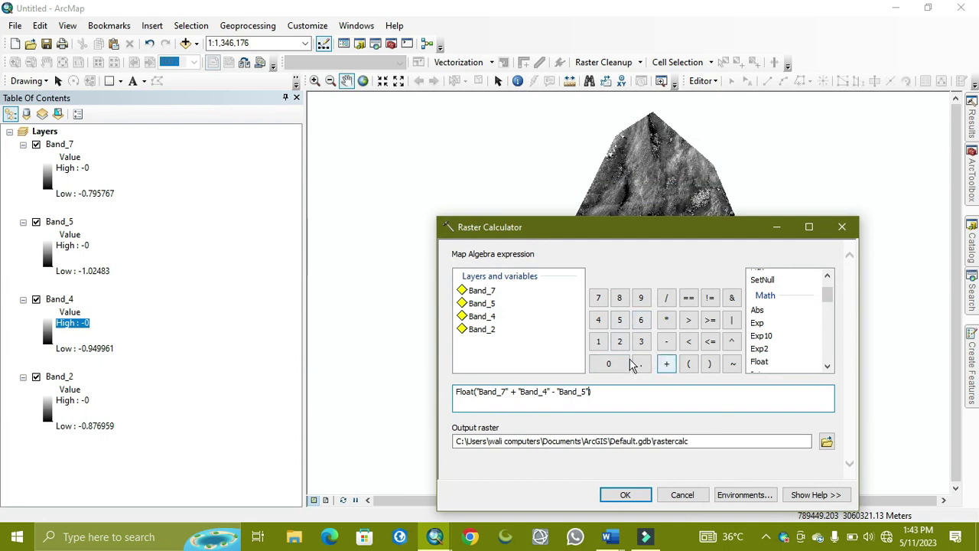
Complete the numerator so it ends with - "Band_5" - "Band_2".
{"action": "double_click", "coordinate": [484, 330]}
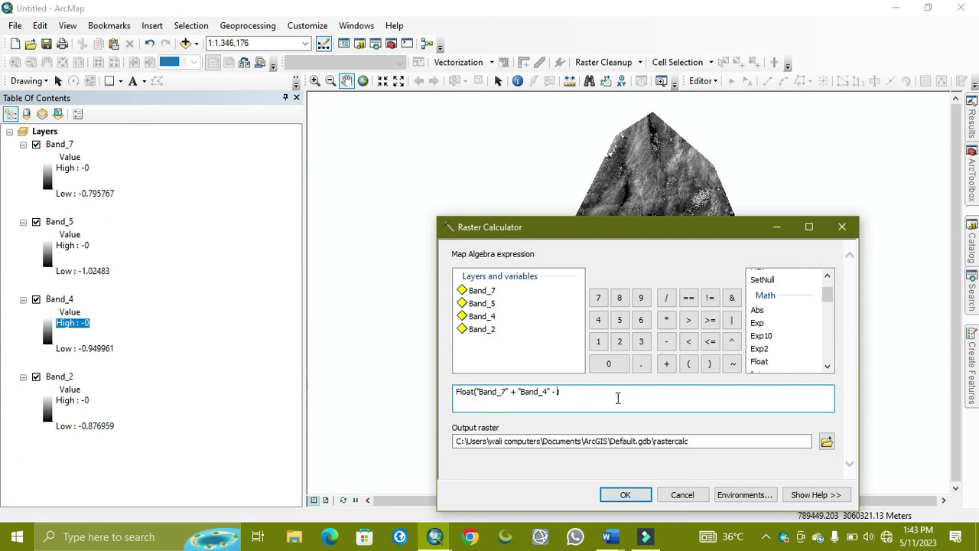
{"action": "double_click", "coordinate": [487, 304]}
{"action": "left_click", "coordinate": [666, 342]}
{"action": "double_click", "coordinate": [488, 330]}
{"action": "left_click", "coordinate": [660, 395]}
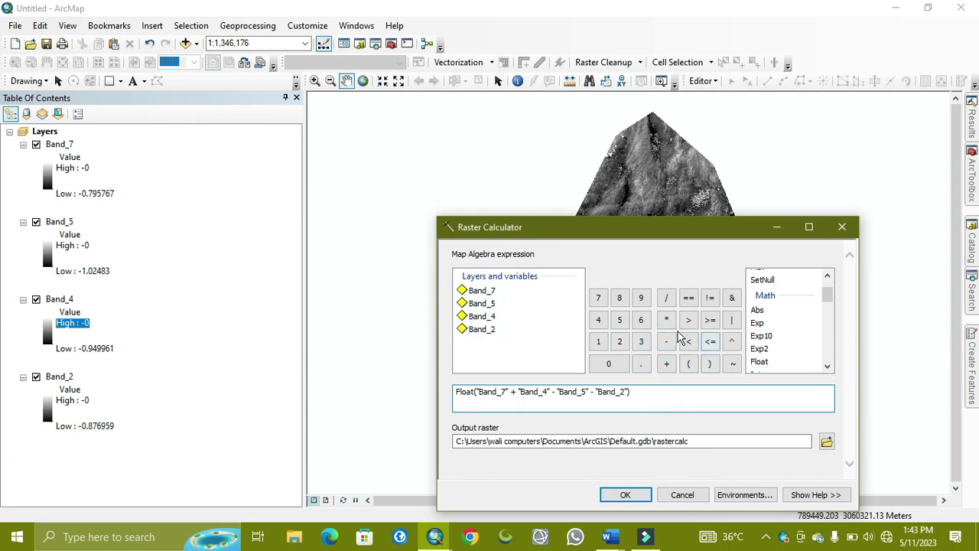
Divide by Float("Band_7" + "Band_4" + "Band_5" + "Band_2") as the denominator.
{"action": "left_click", "coordinate": [667, 298]}
{"action": "double_click", "coordinate": [758, 362]}
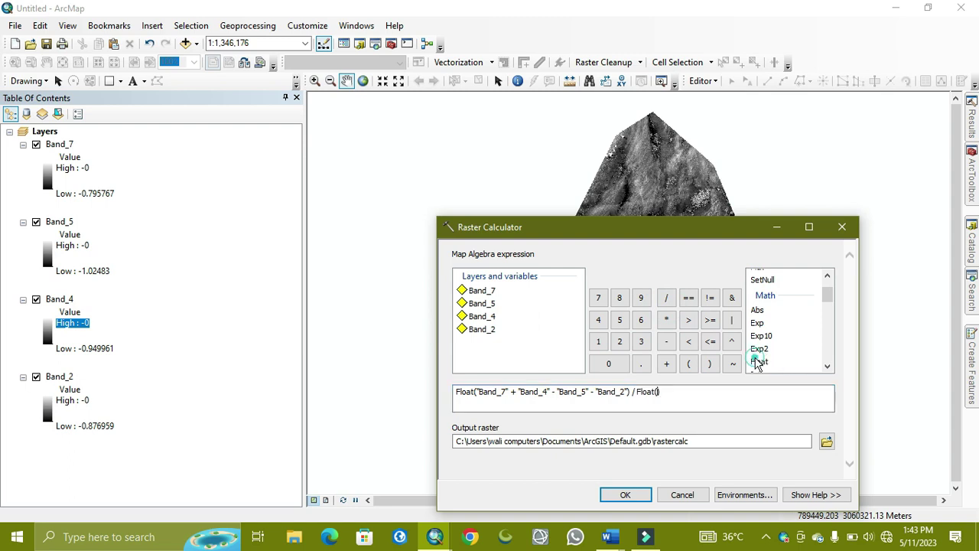
{"action": "double_click", "coordinate": [482, 291]}
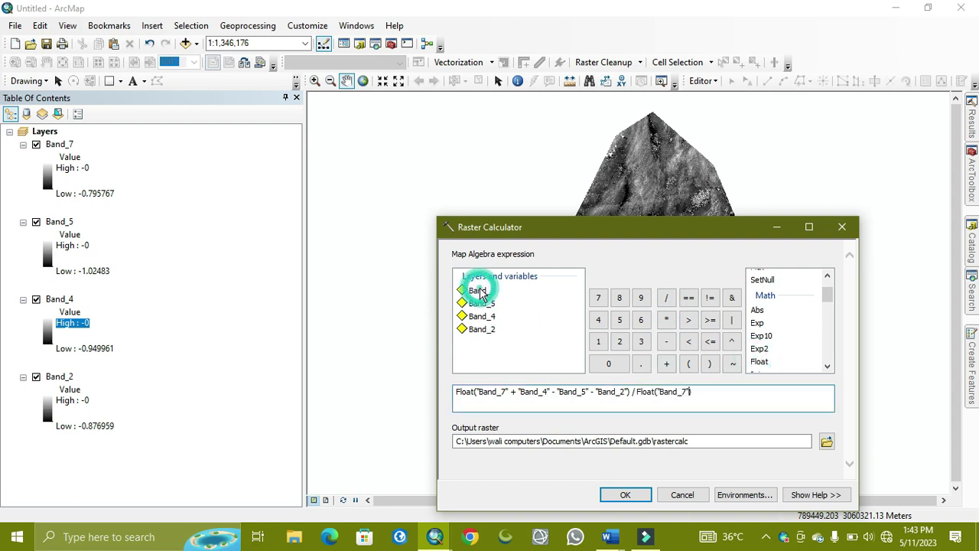
{"action": "left_click", "coordinate": [666, 365]}
{"action": "double_click", "coordinate": [478, 317]}
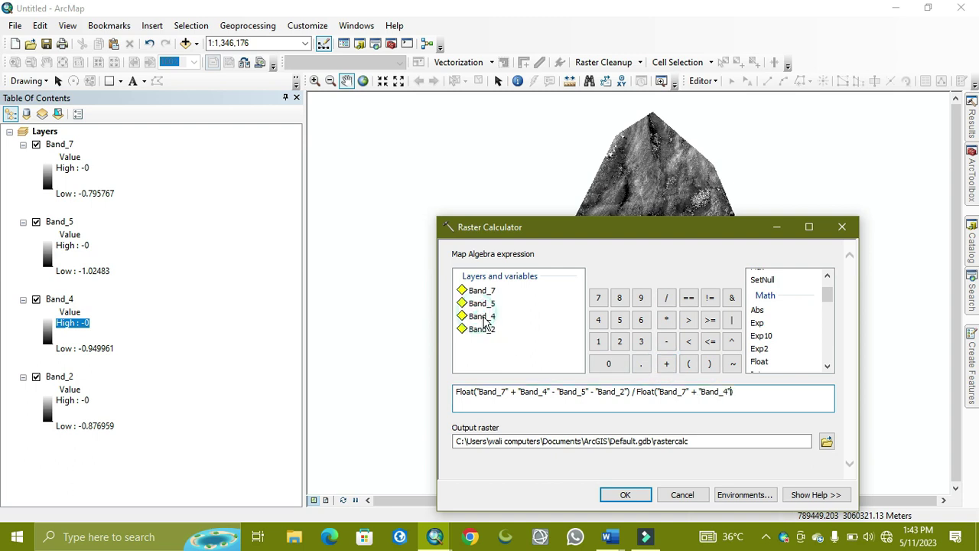
{"action": "left_click", "coordinate": [666, 364]}
{"action": "left_click", "coordinate": [666, 364]}
{"action": "double_click", "coordinate": [481, 329]}
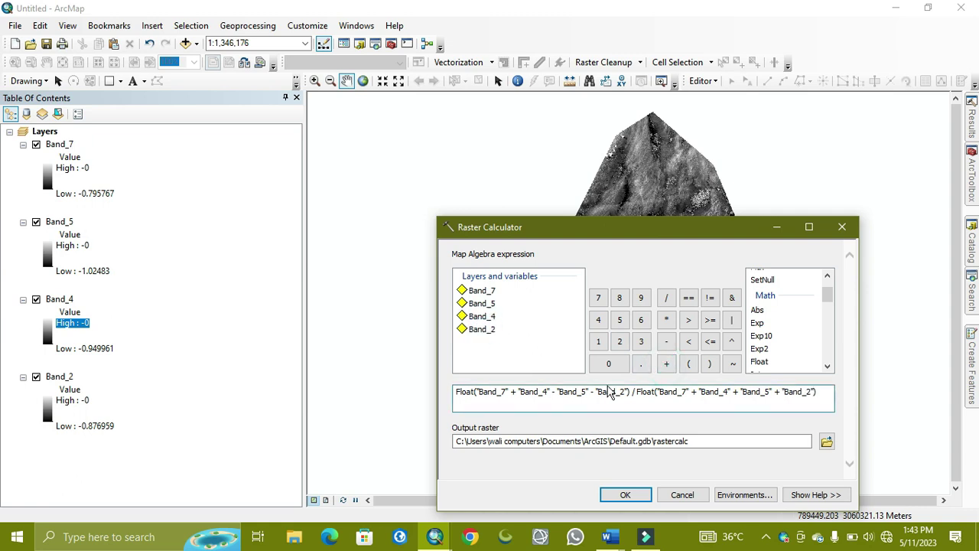
{"action": "left_click", "coordinate": [828, 443]}
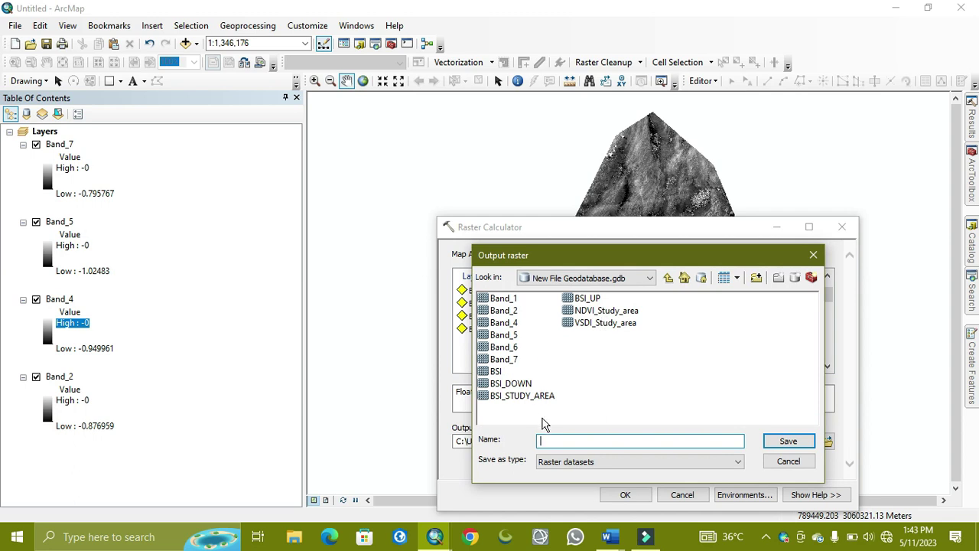
Save the output as BSI_RF in the geodatabase and run the calculation.
{"action": "left_click", "coordinate": [496, 371]}
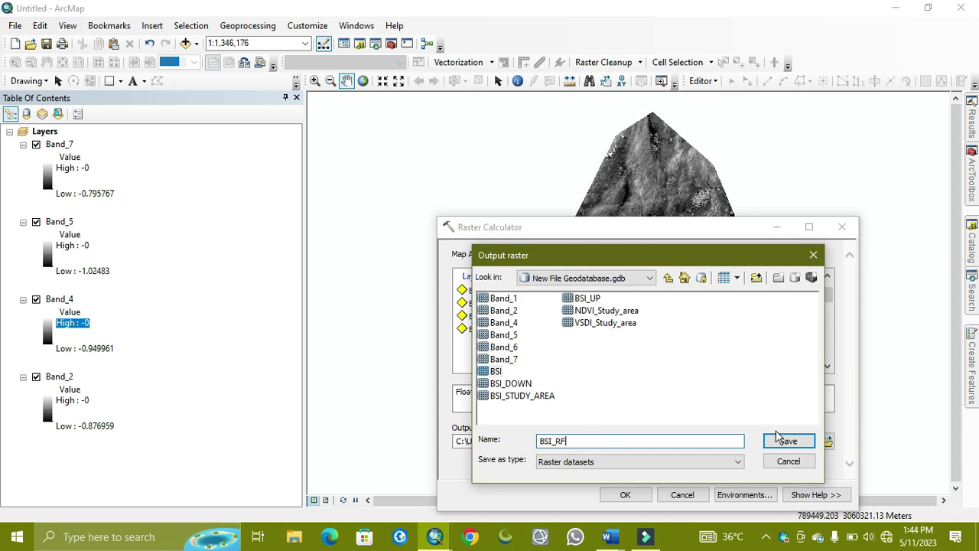
{"action": "left_click", "coordinate": [798, 439]}
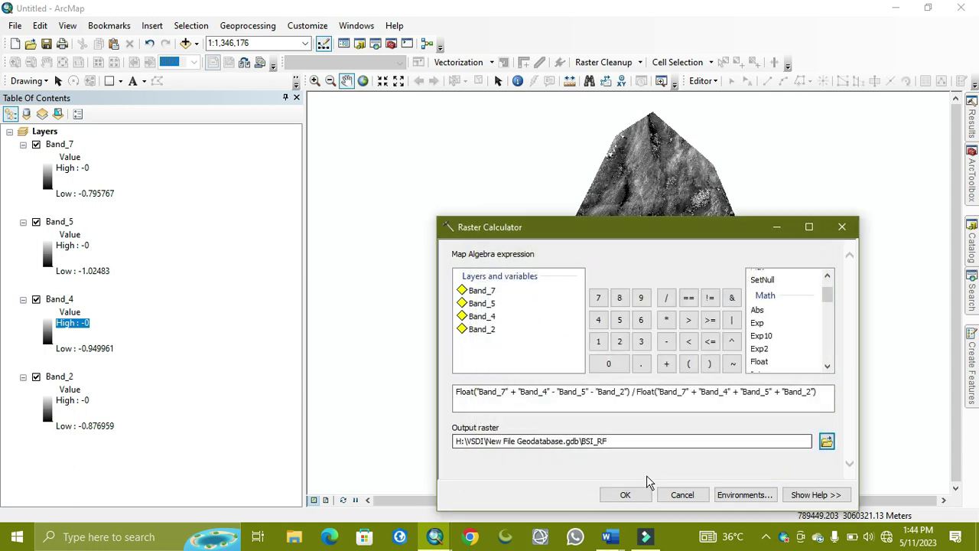
{"action": "left_click", "coordinate": [625, 496]}
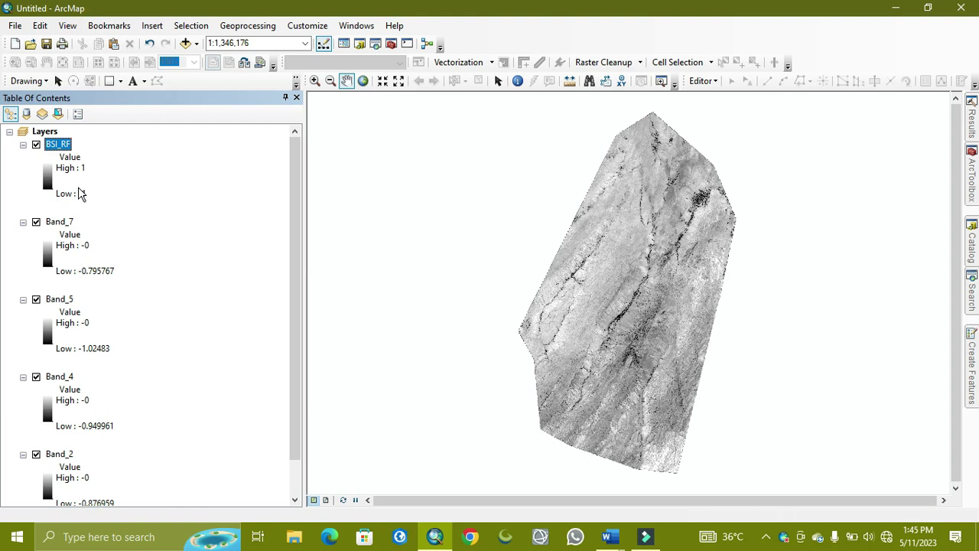
Set BSI_RF's stretch type to Standard Deviations in its Layer Properties.
{"action": "right_click", "coordinate": [58, 144]}
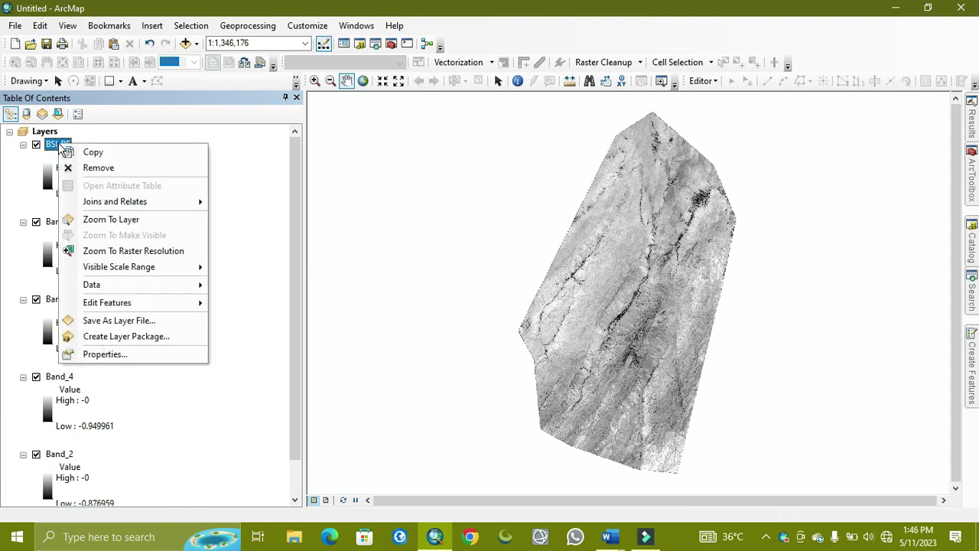
{"action": "left_click", "coordinate": [110, 351]}
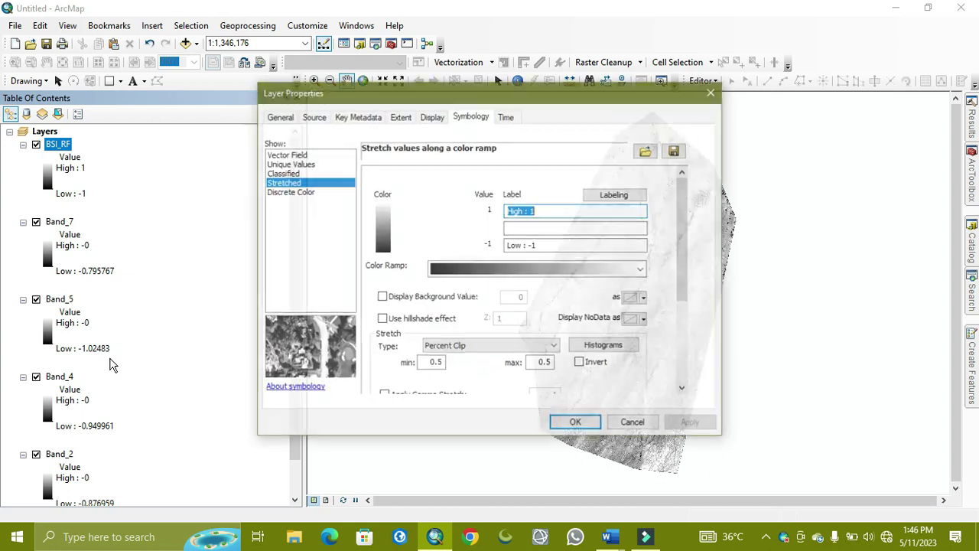
{"action": "left_click", "coordinate": [503, 342]}
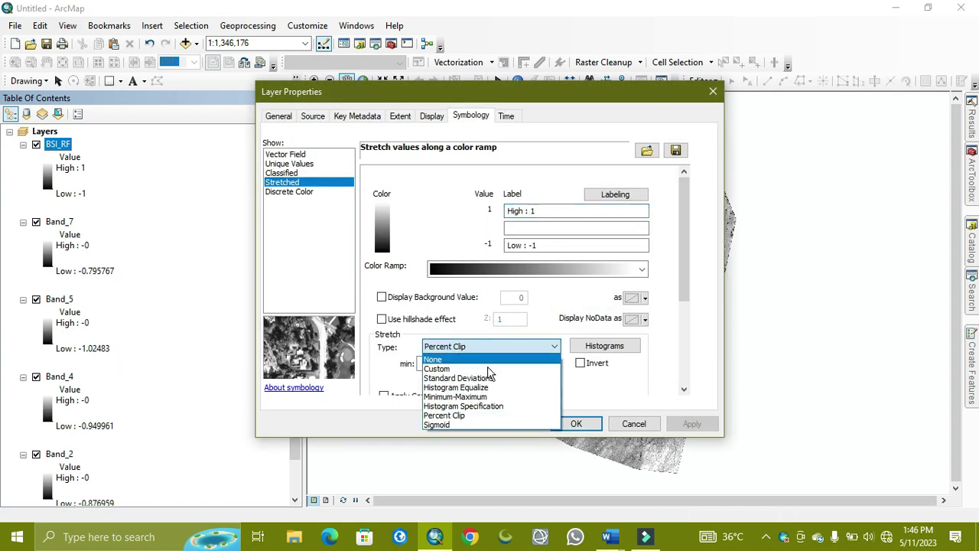
{"action": "left_click", "coordinate": [488, 379]}
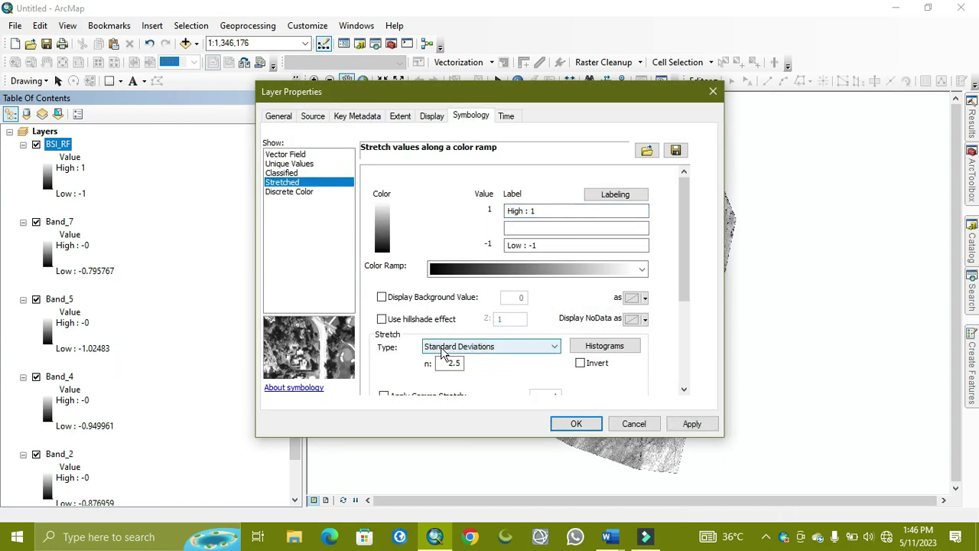
{"action": "left_click", "coordinate": [577, 423]}
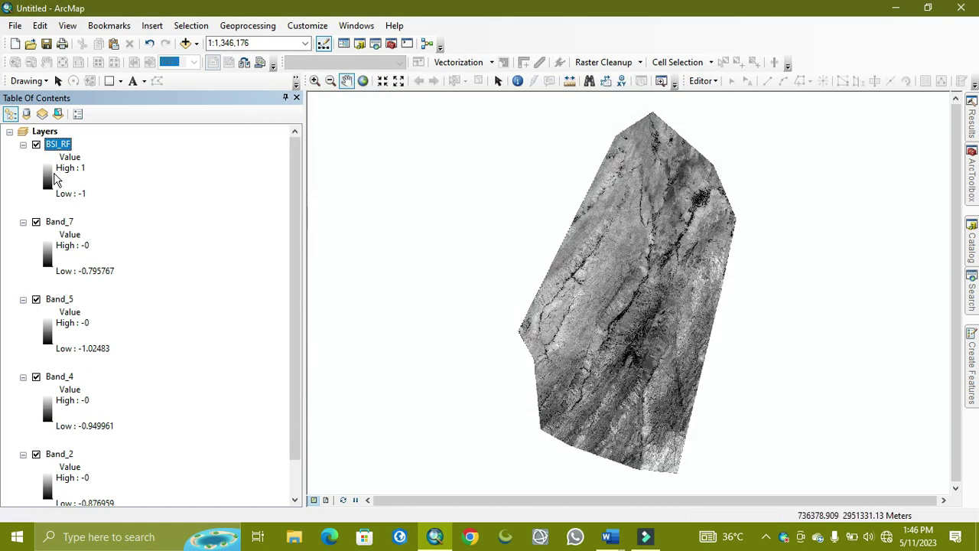
Give BSI_RF an inverted red-yellow-green ramp so high values show red.
{"action": "left_click", "coordinate": [54, 180]}
{"action": "left_click", "coordinate": [182, 220]}
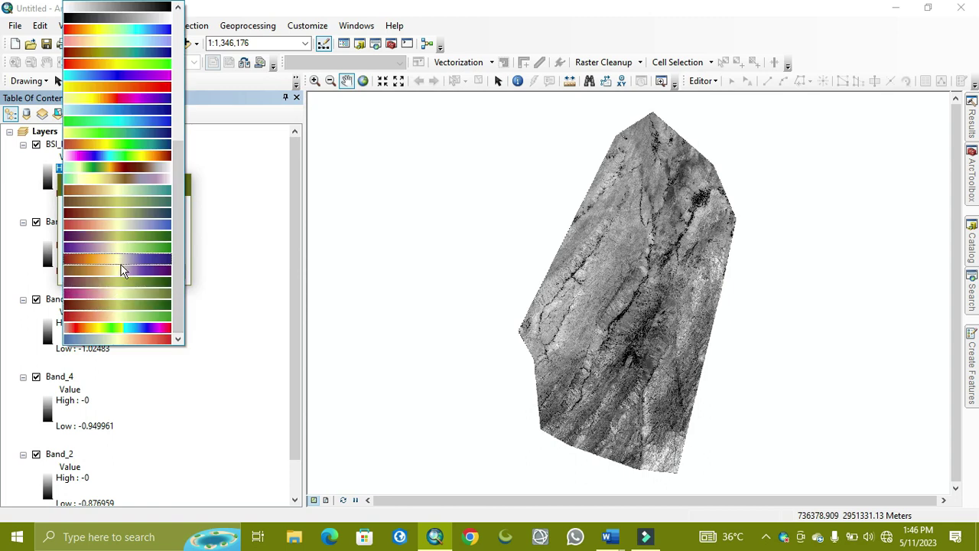
{"action": "left_click", "coordinate": [101, 312]}
{"action": "left_click", "coordinate": [67, 243]}
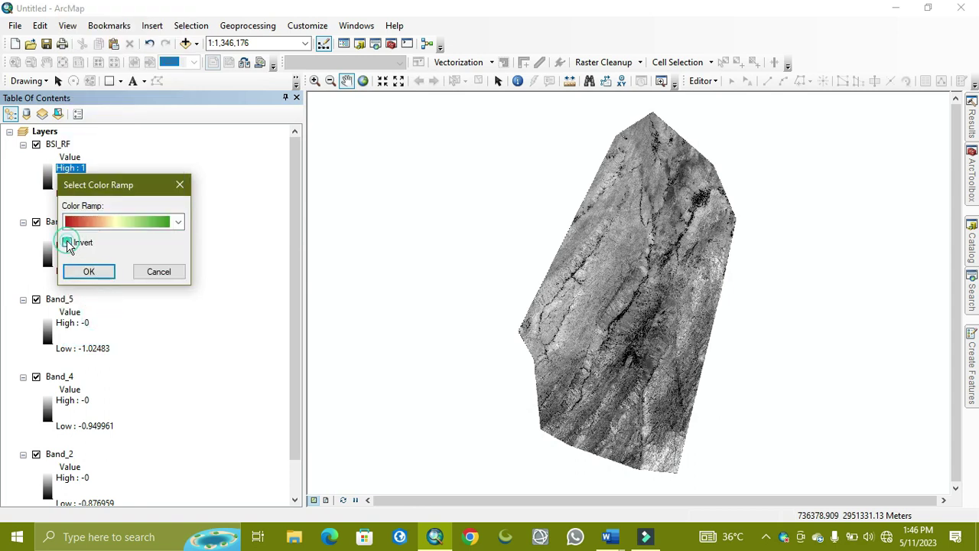
{"action": "left_click", "coordinate": [91, 274]}
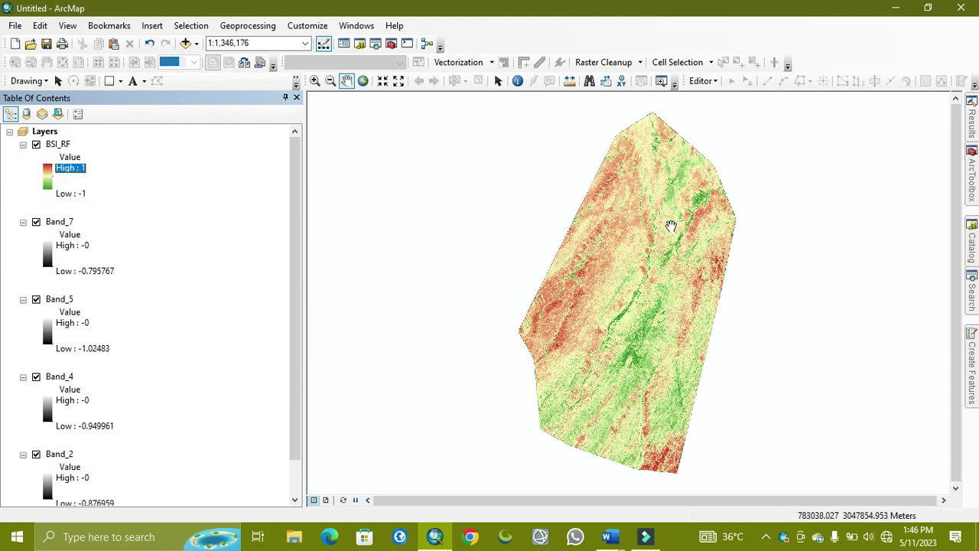
{"action": "scroll", "coordinate": [670, 225], "scroll_direction": "down", "scroll_amount": 3}
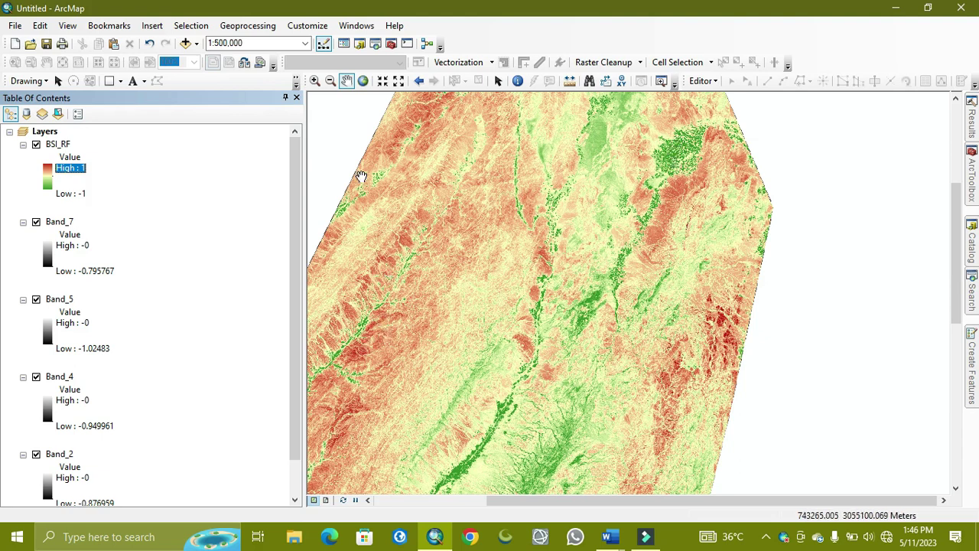
{"action": "left_click", "coordinate": [189, 43]}
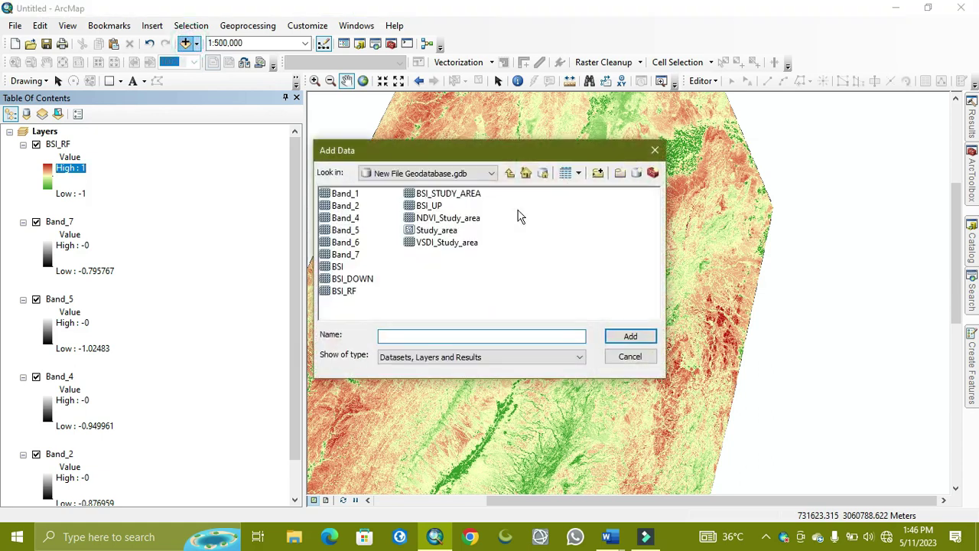
Add NDVI_Study_area to the map and give it a red-yellow-green ramp.
{"action": "left_click", "coordinate": [441, 220]}
{"action": "left_click", "coordinate": [630, 338]}
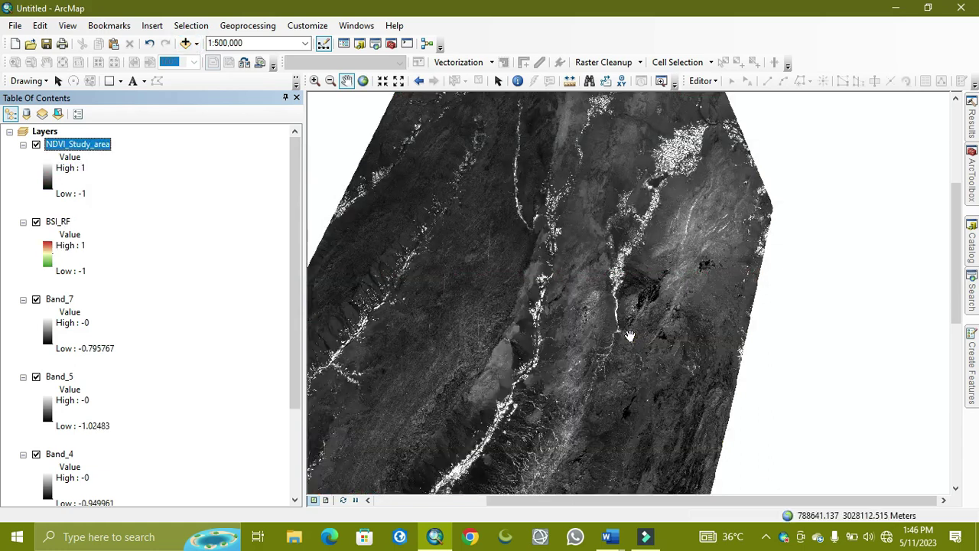
{"action": "left_click", "coordinate": [47, 186]}
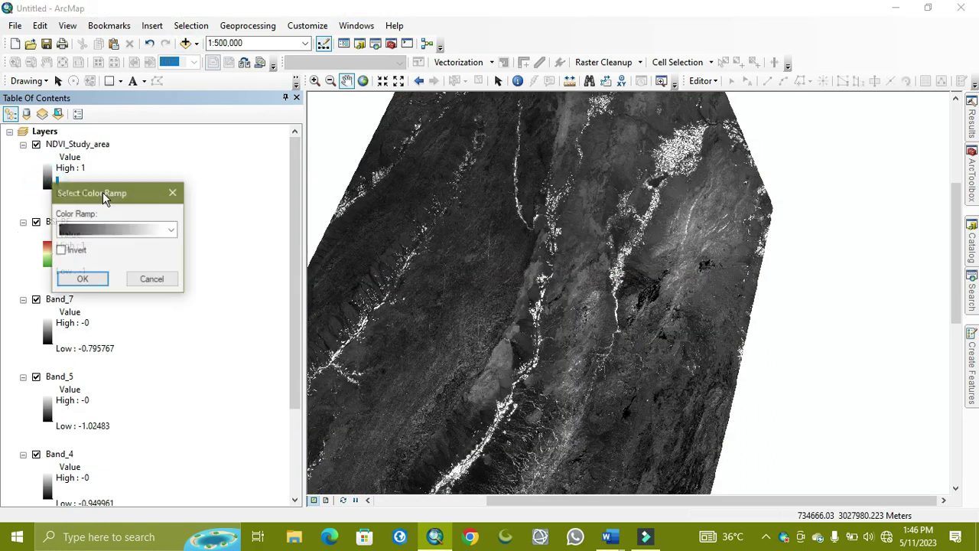
{"action": "left_click", "coordinate": [174, 231]}
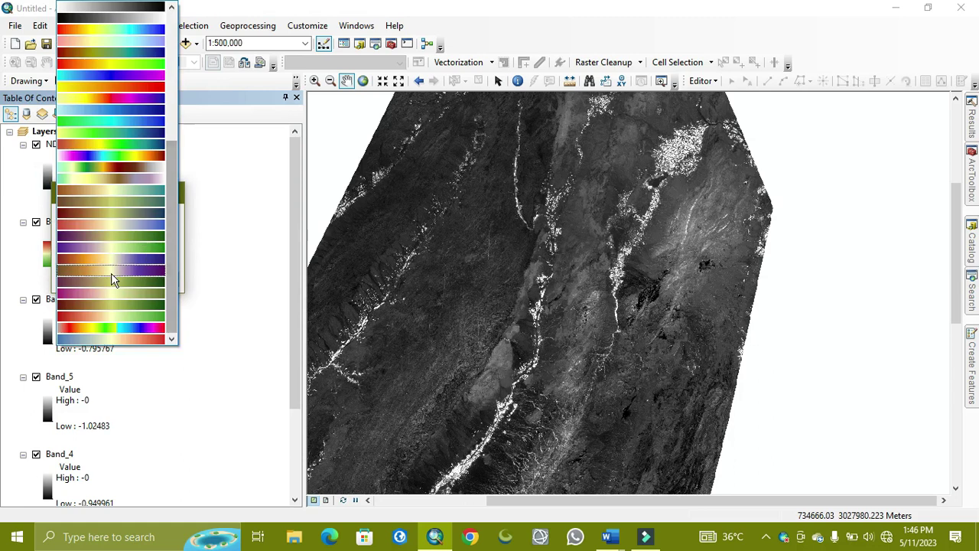
{"action": "left_click", "coordinate": [104, 322]}
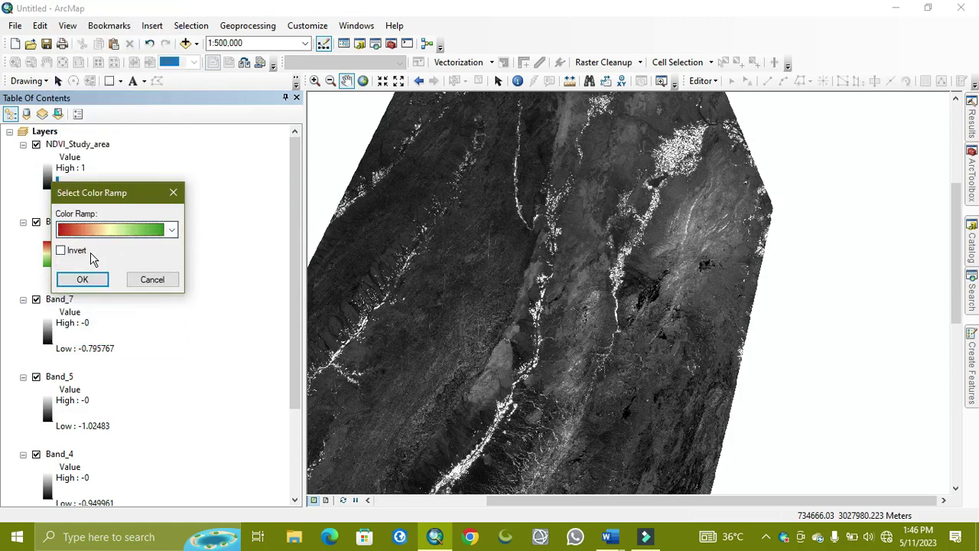
{"action": "left_click", "coordinate": [83, 280]}
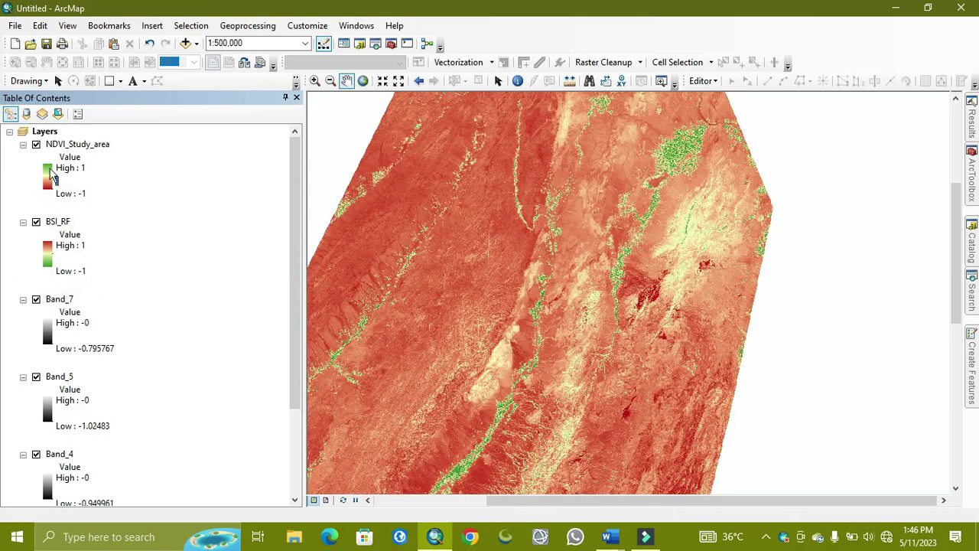
Switch the NDVI_Study_area ramp to purple-yellow-green.
{"action": "left_click", "coordinate": [68, 145]}
{"action": "left_click", "coordinate": [48, 174]}
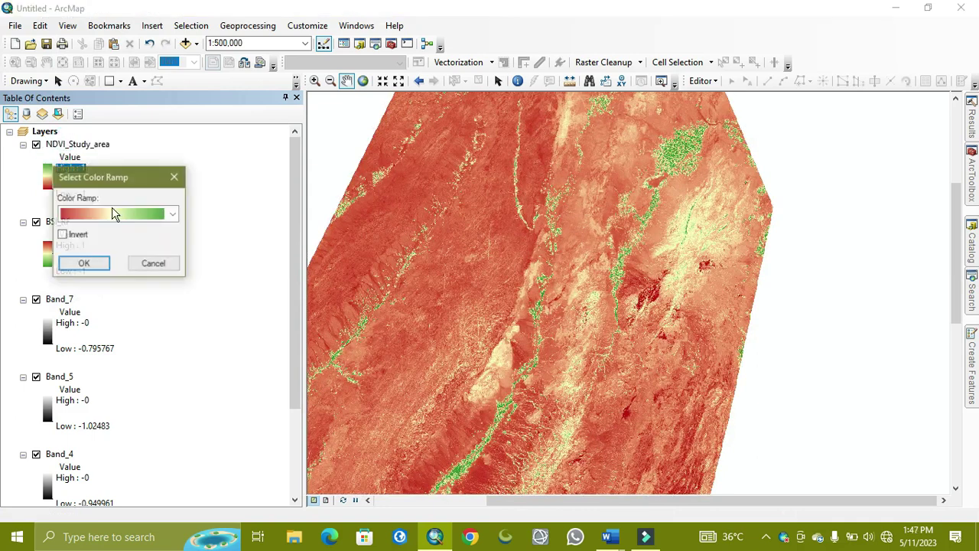
{"action": "left_click", "coordinate": [173, 215]}
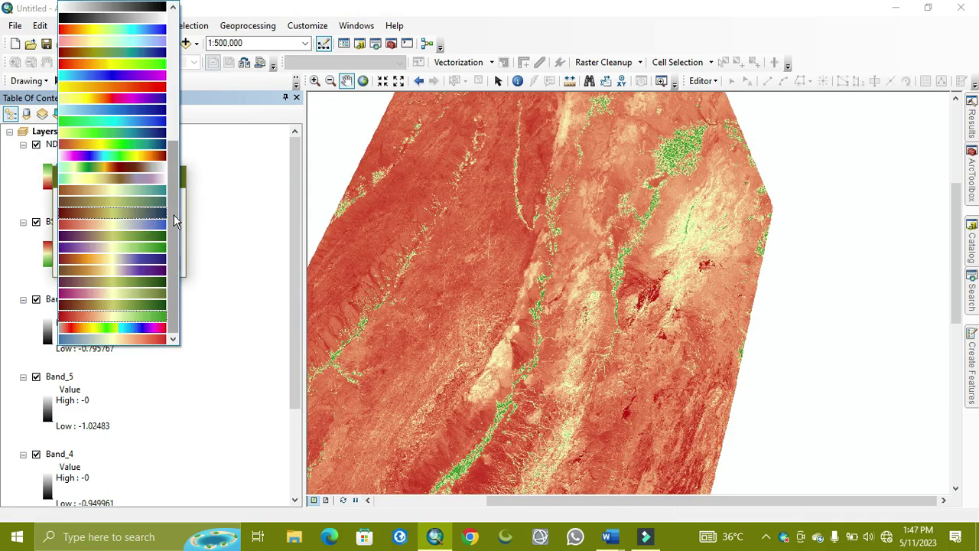
{"action": "left_click", "coordinate": [142, 245]}
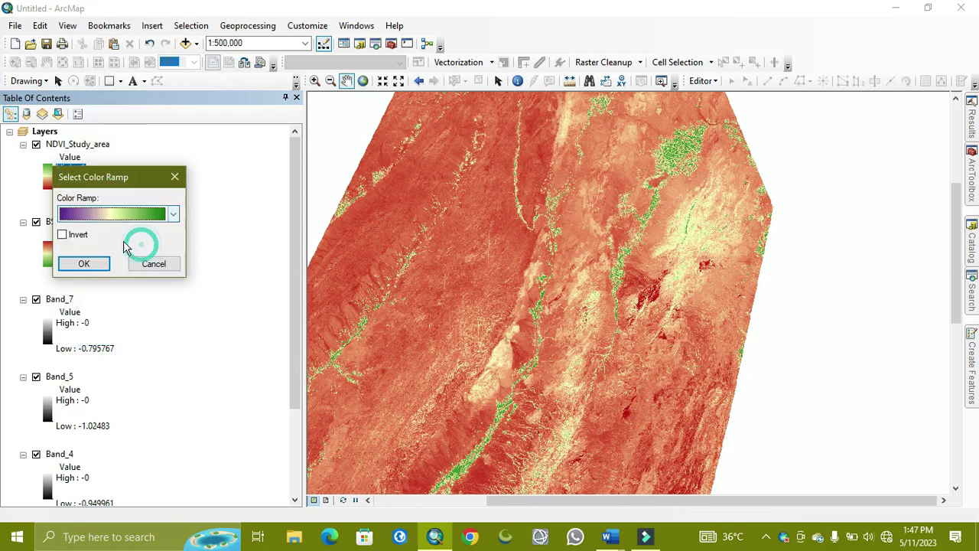
{"action": "left_click", "coordinate": [85, 265]}
Set the NDVI_Study_area stretch type to Standard Deviations.
{"action": "double_click", "coordinate": [73, 144]}
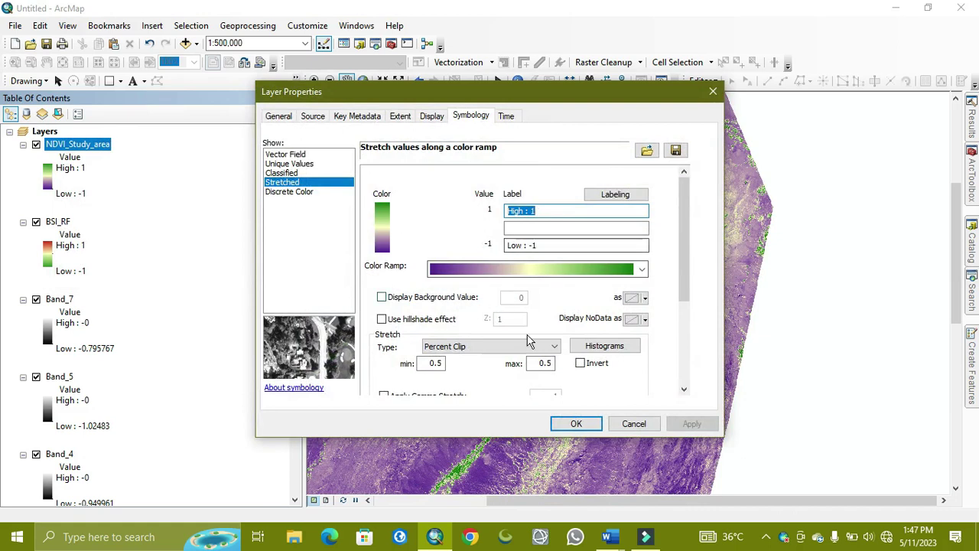
{"action": "left_click", "coordinate": [458, 346]}
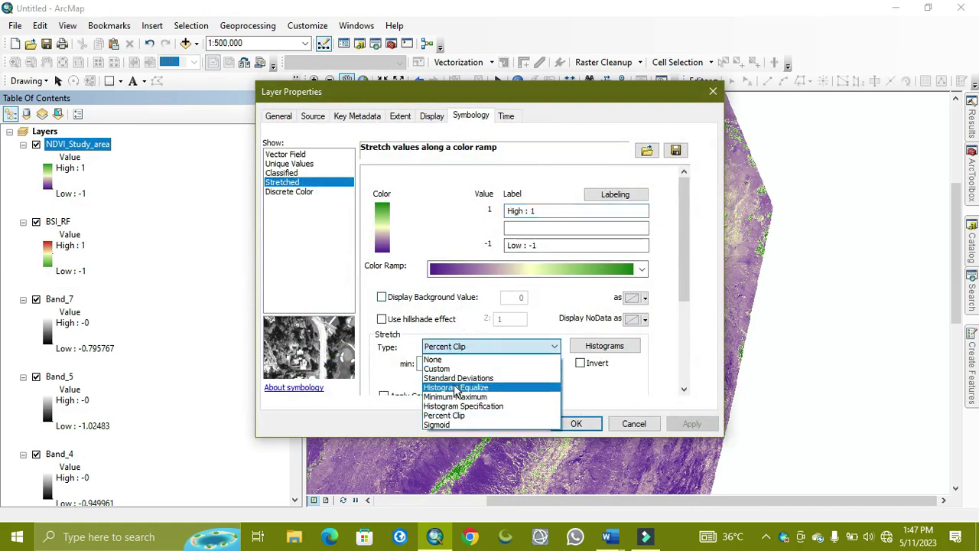
{"action": "left_click", "coordinate": [456, 378]}
{"action": "left_click", "coordinate": [576, 423]}
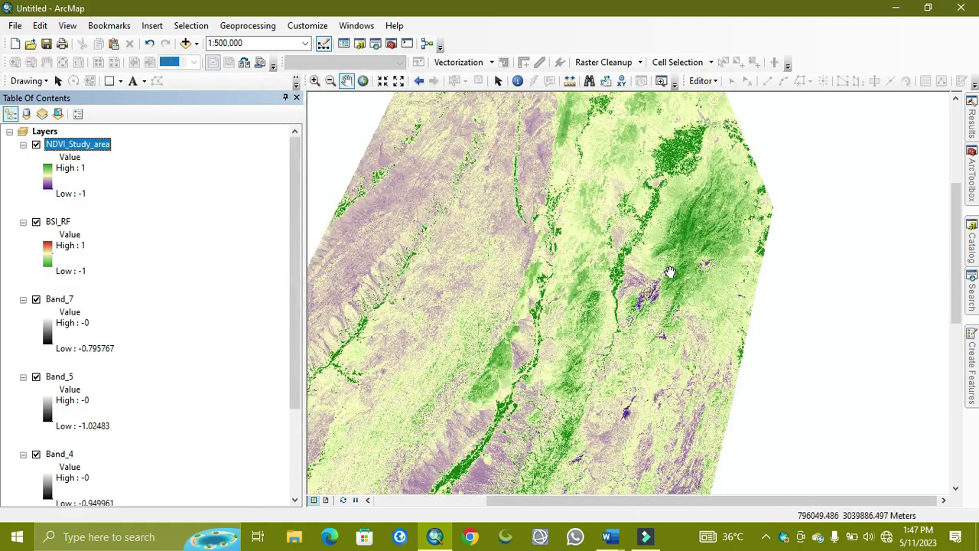
{"action": "left_click_drag", "start_coordinate": [674, 275], "coordinate": [753, 266]}
{"action": "scroll", "coordinate": [753, 267], "scroll_direction": "up", "scroll_amount": 1}
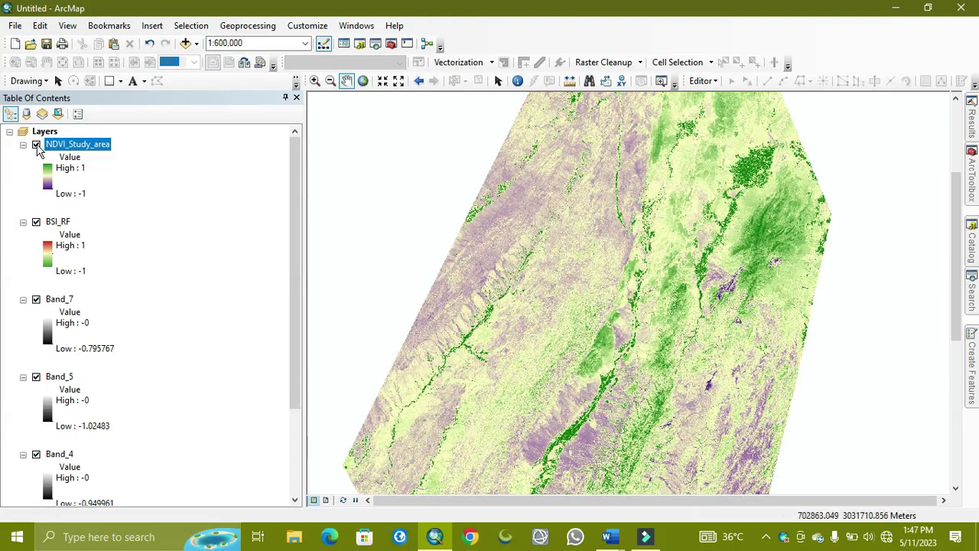
{"action": "left_click", "coordinate": [36, 145]}
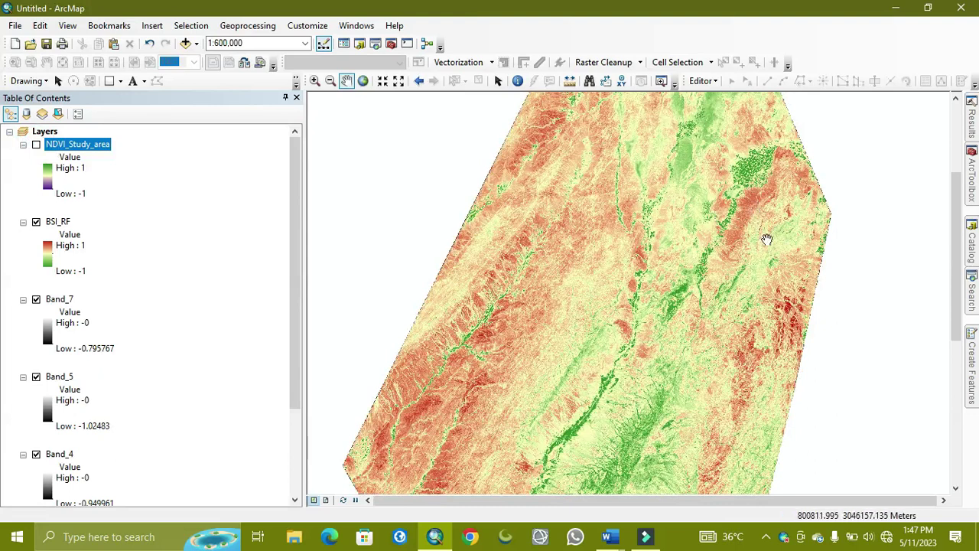
{"action": "scroll", "coordinate": [753, 205], "scroll_direction": "up", "scroll_amount": 2}
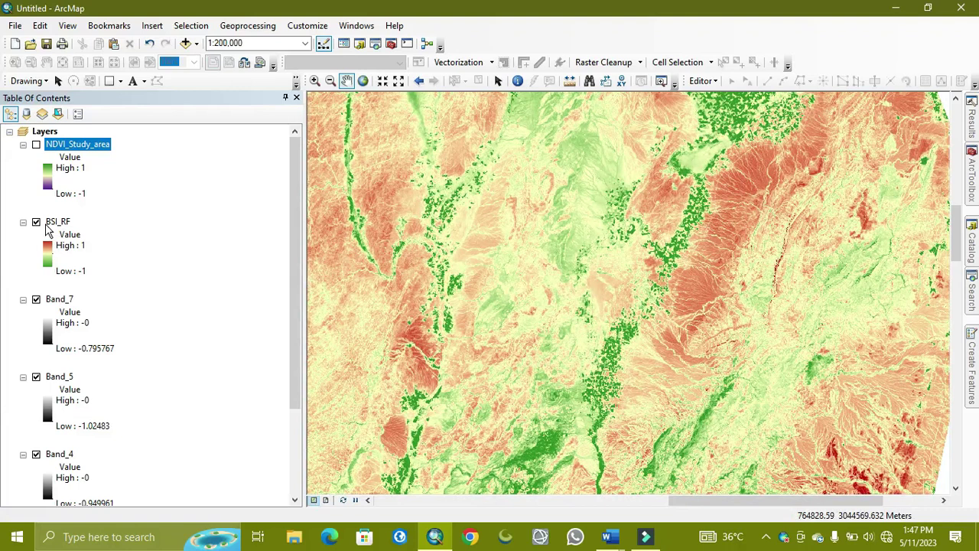
{"action": "left_click", "coordinate": [36, 146]}
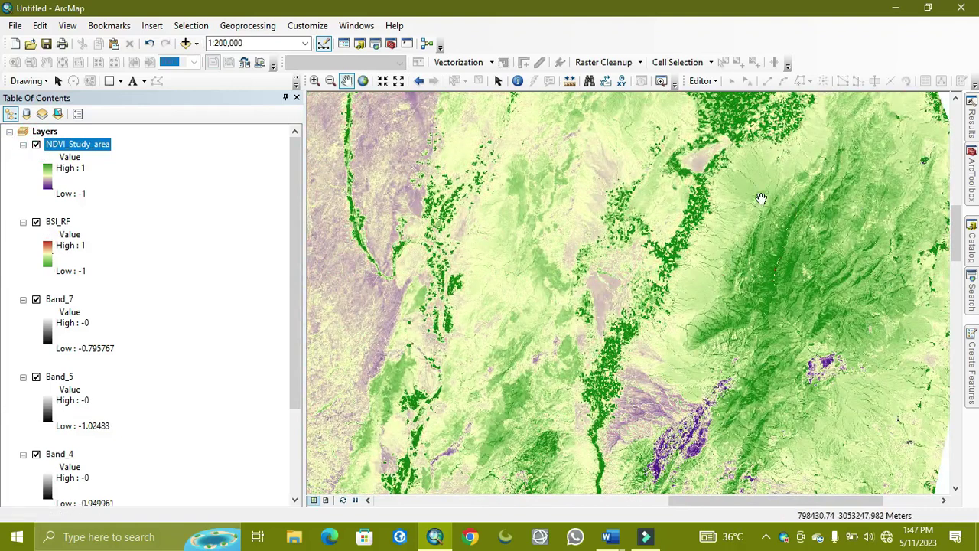
{"action": "scroll", "coordinate": [780, 217], "scroll_direction": "down", "scroll_amount": 1}
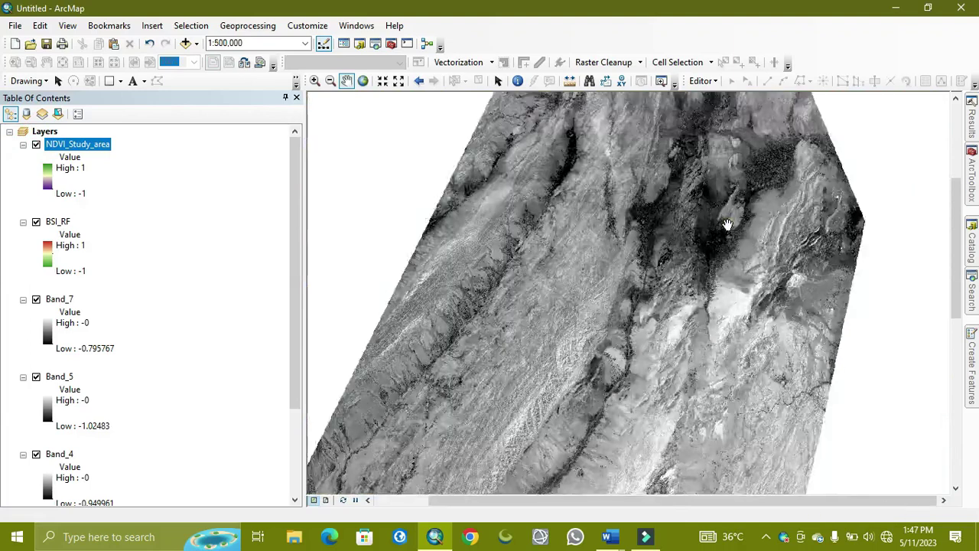